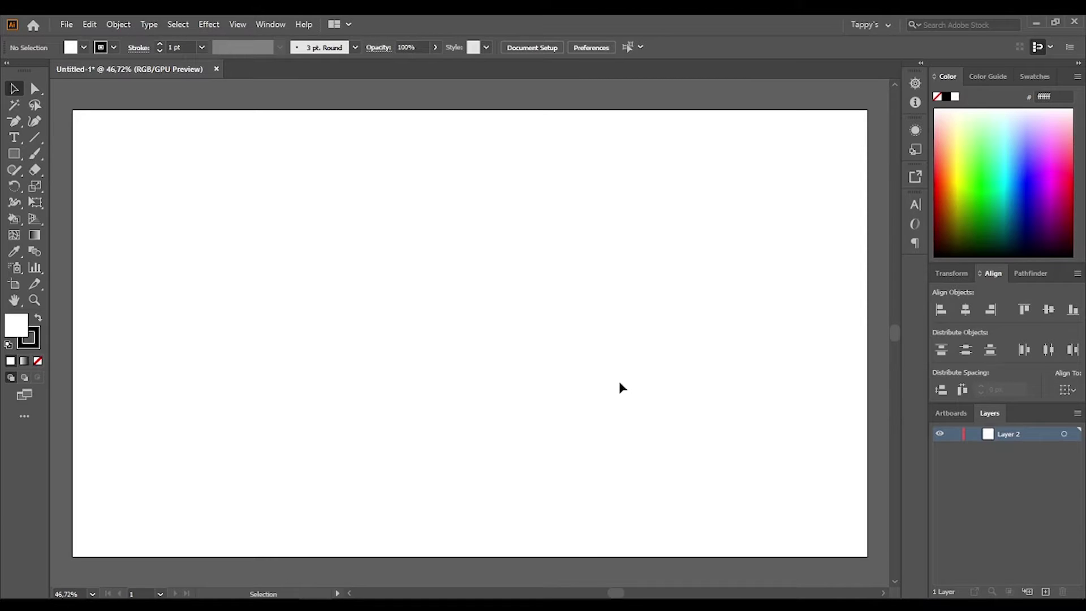
# Switch to the Rectangle tool with the M shortcut.
pyautogui.press('m')
# Draw a full-artboard rectangle filled black (000000) with no stroke, and lock it in Layers.
pyautogui.moveTo(73, 111); pyautogui.dragTo(867, 557)
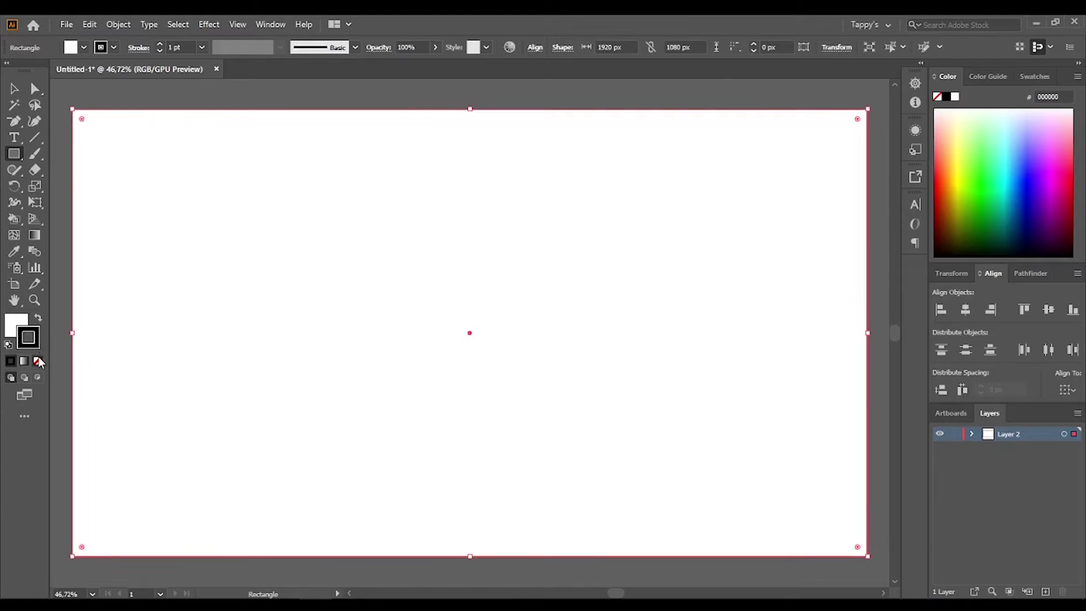
pyautogui.doubleClick(16, 326)
pyautogui.click(300, 341)
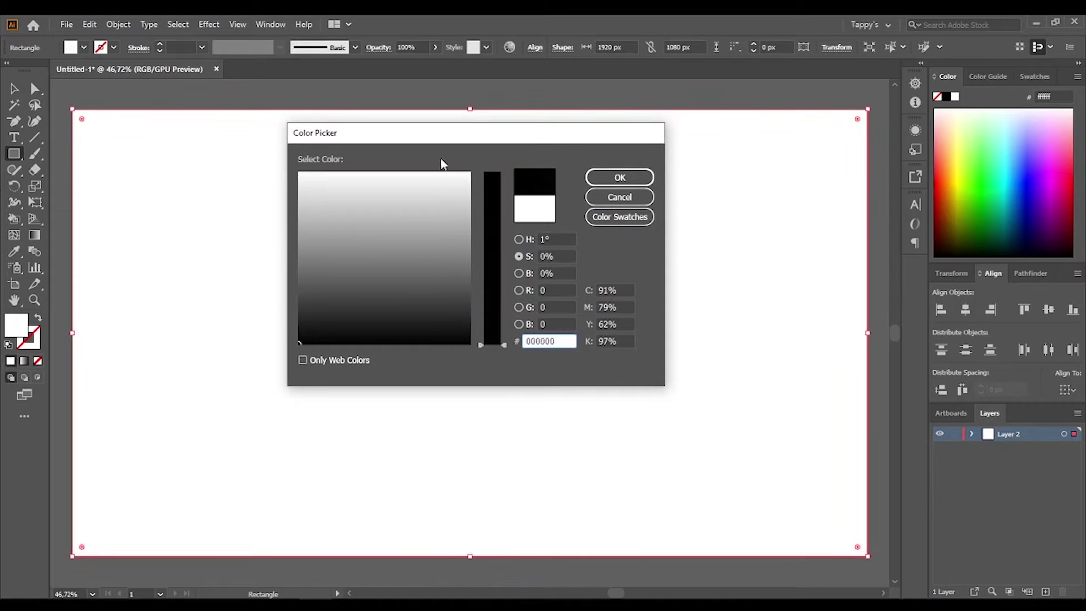
pyautogui.click(519, 239)
pyautogui.click(620, 177)
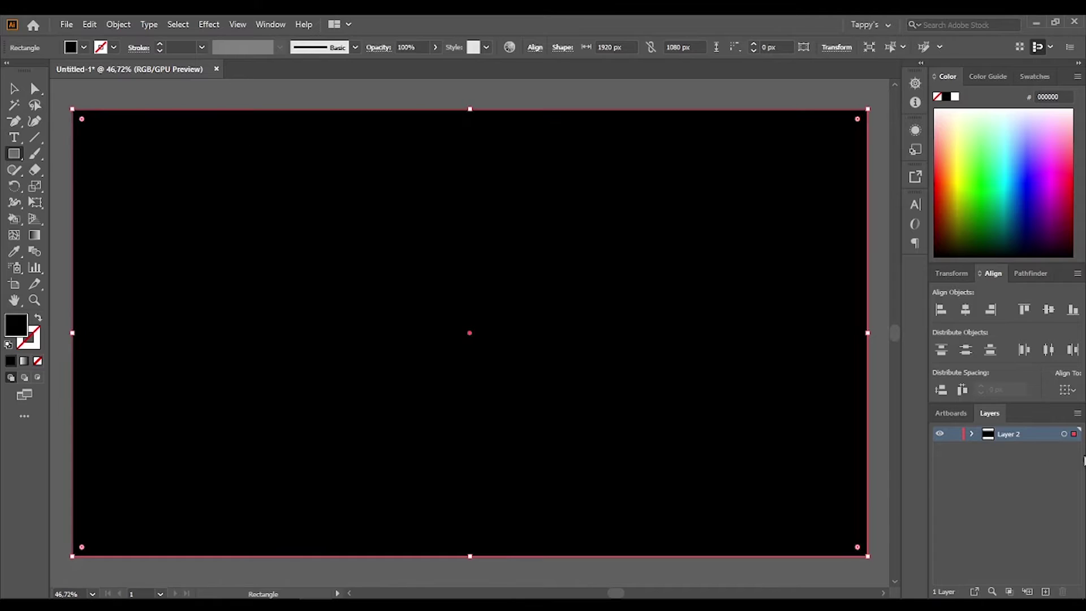
pyautogui.click(974, 433)
pyautogui.click(954, 450)
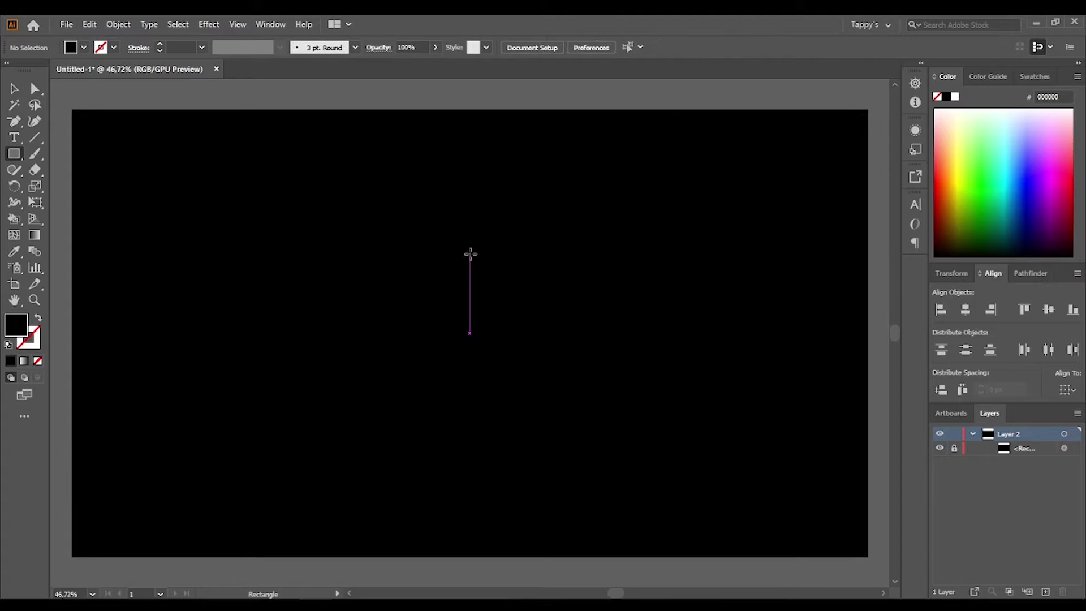
# Type ROOMLAND as a new text object on the artboard.
pyautogui.press('t')
pyautogui.click(403, 267)
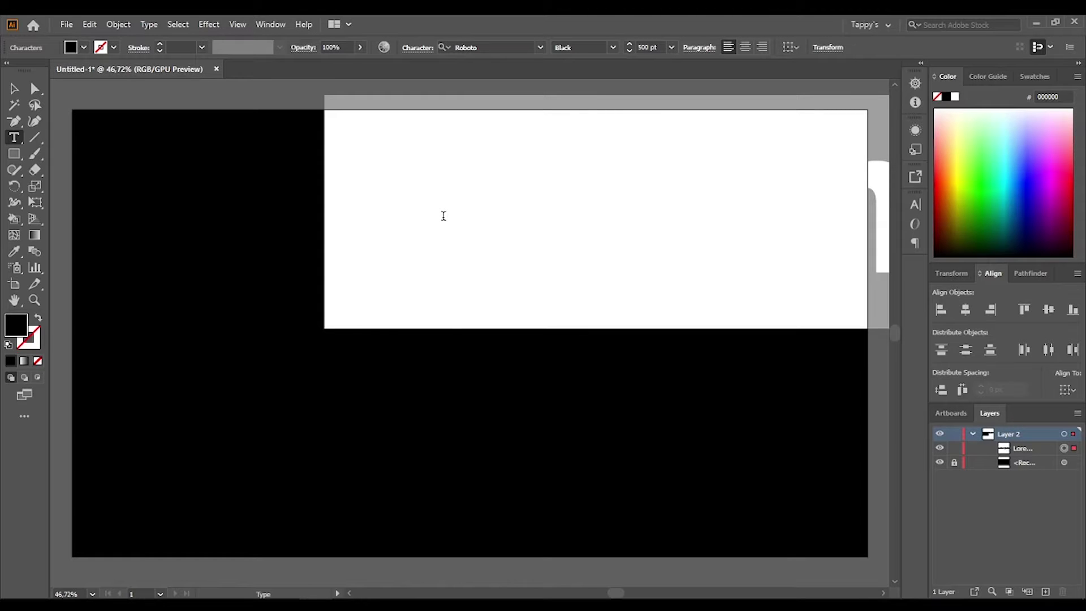
pyautogui.write('ROOMLAND')
pyautogui.press('Escape')
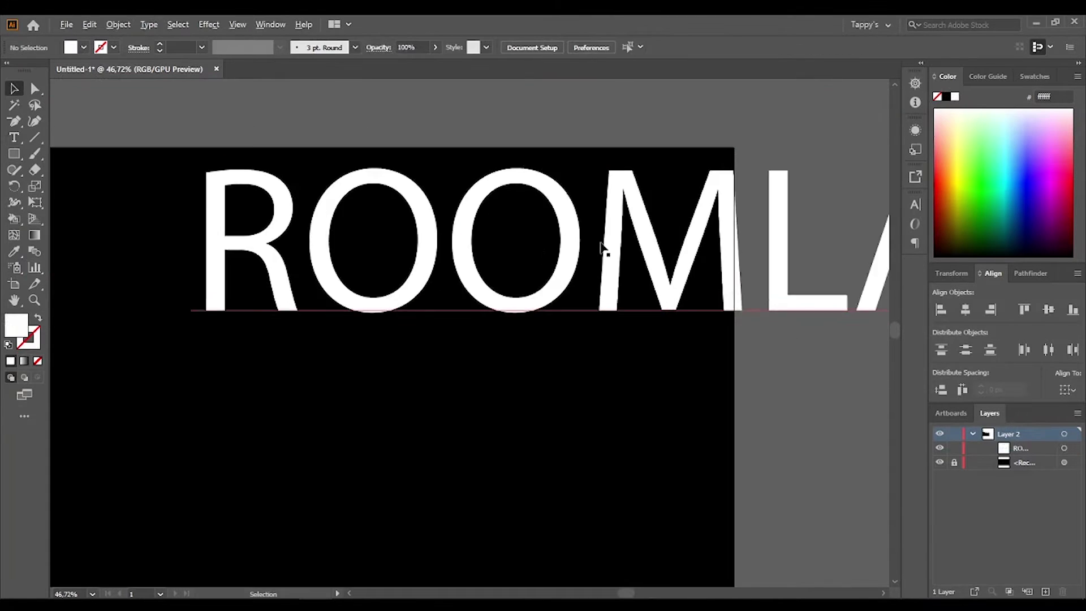
pyautogui.hotkey('ctrl', '-')
# Set the ROOMLAND text in Roboto Bold.
pyautogui.click(473, 306)
pyautogui.click(487, 47)
pyautogui.write('ROBO')
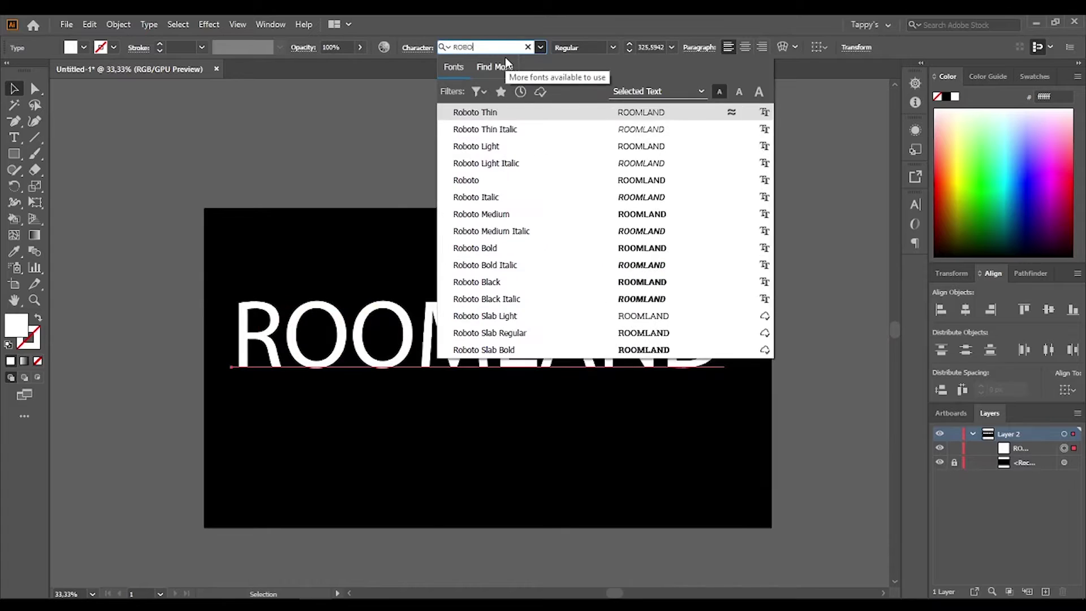
pyautogui.click(631, 249)
# Widen ROOMLAND's tracking to 100 and centre it on the artboard.
pyautogui.press('a')
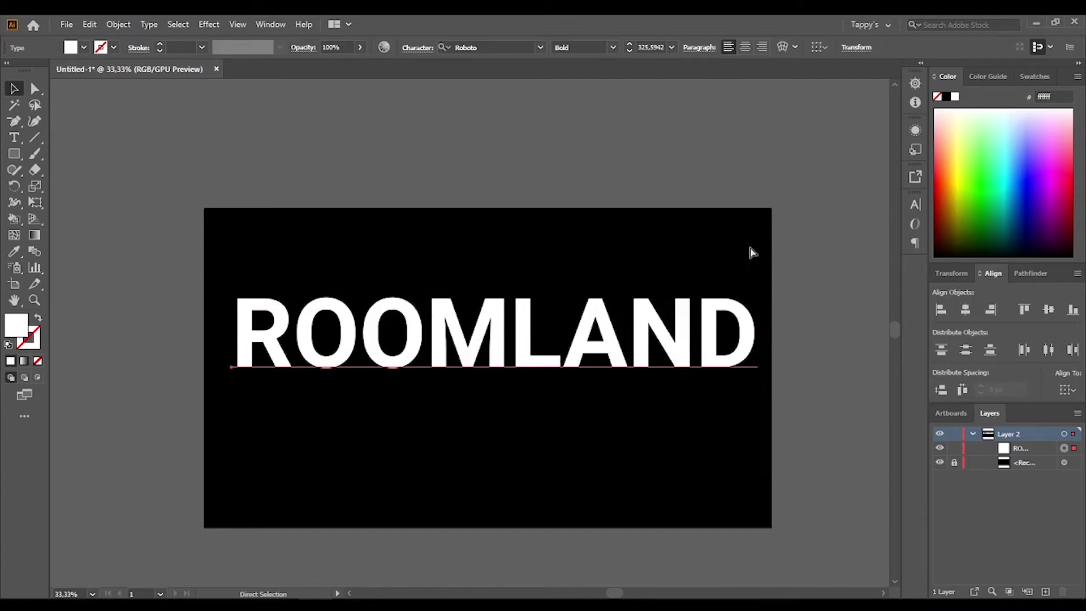
pyautogui.hotkey('ctrl', 't')
pyautogui.click(889, 277)
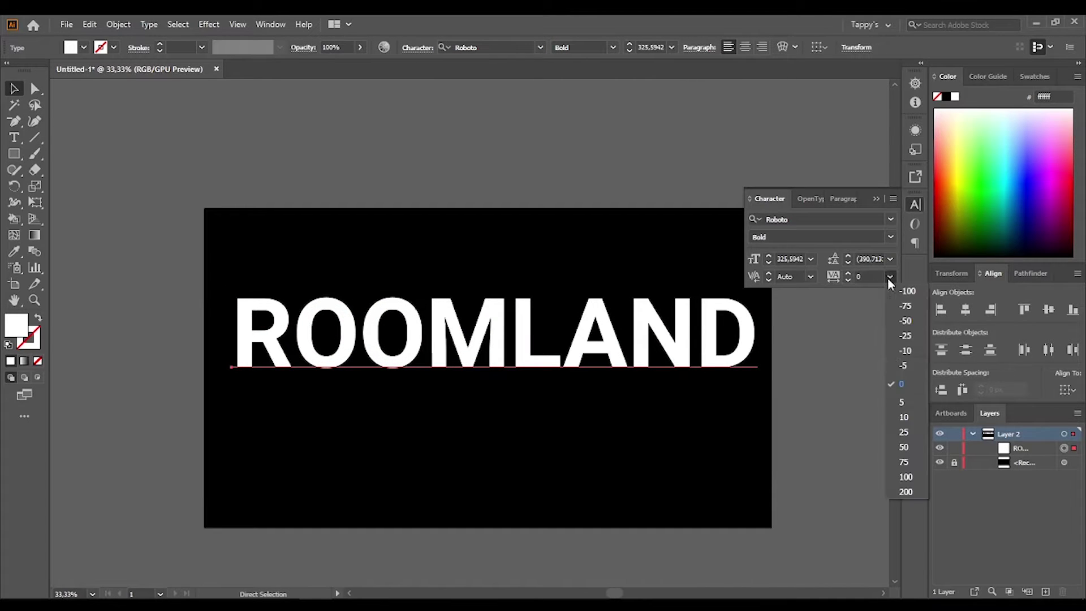
pyautogui.click(906, 477)
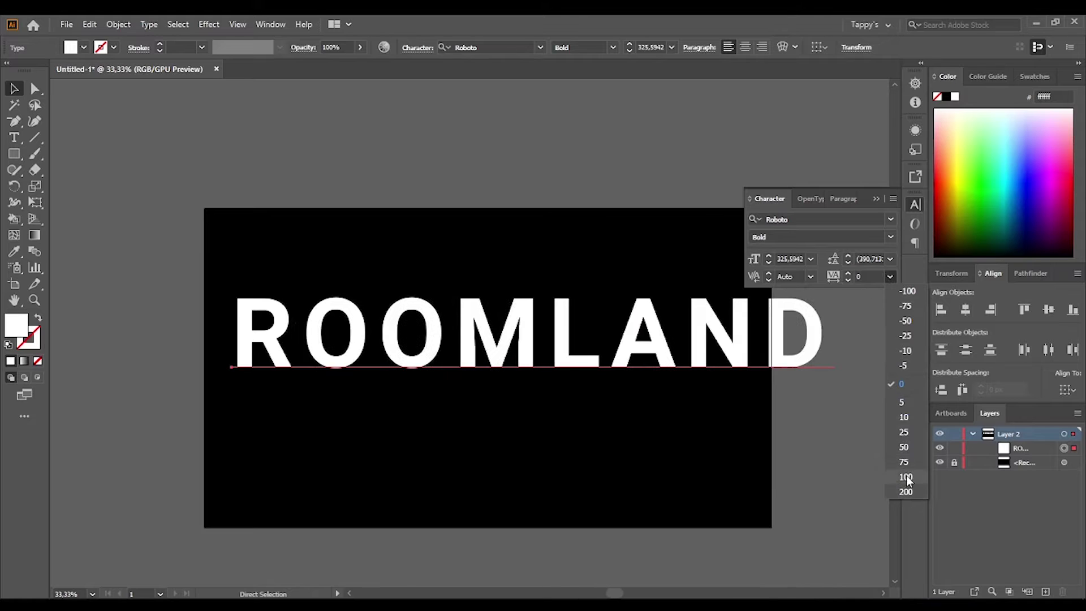
pyautogui.press('v')
pyautogui.click(867, 358)
pyautogui.click(876, 199)
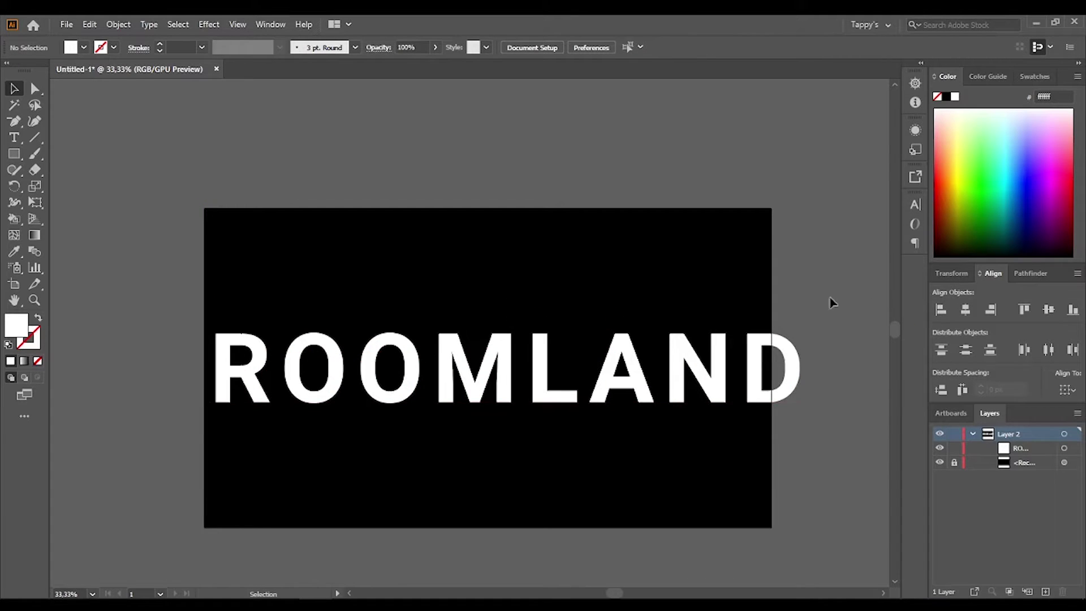
# Convert the ROOMLAND text to outlines.
pyautogui.click(500, 361)
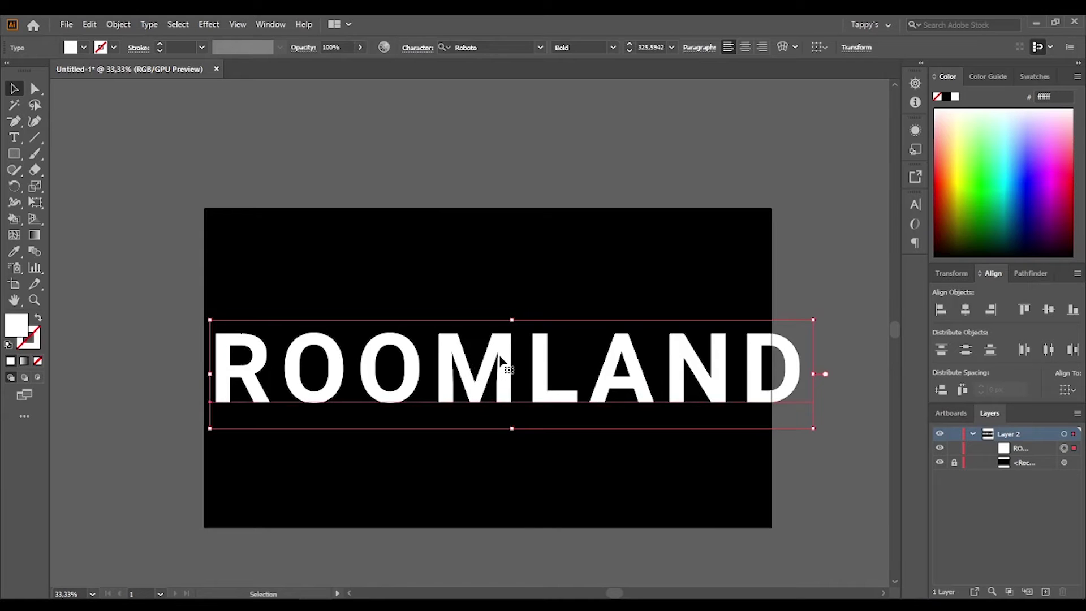
pyautogui.rightClick(500, 355)
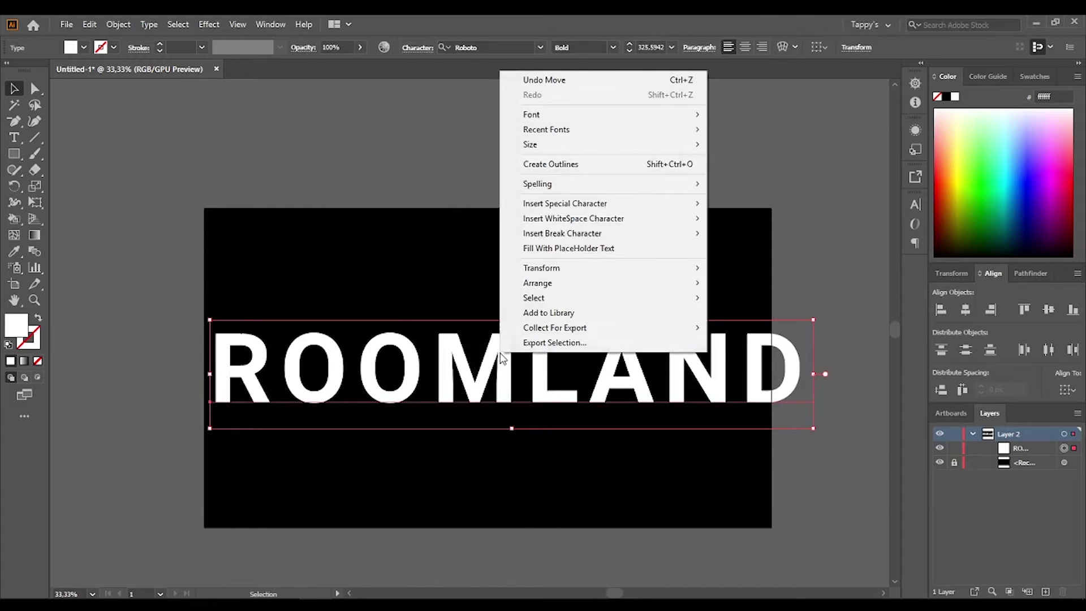
pyautogui.click(527, 165)
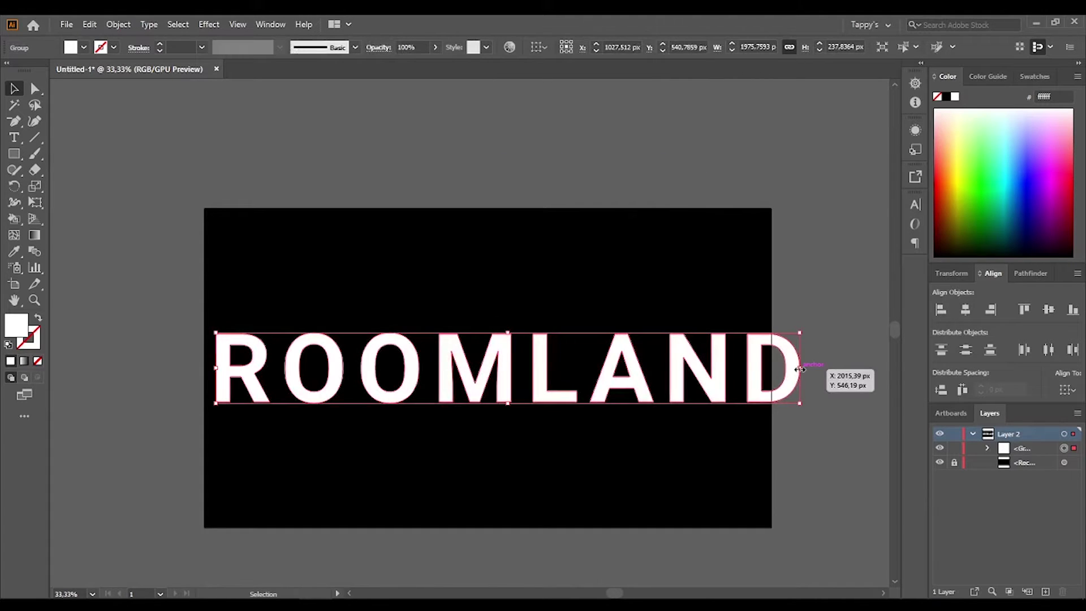
pyautogui.click(525, 277)
# Ungroup the outlined letters into separate shapes.
pyautogui.click(537, 348)
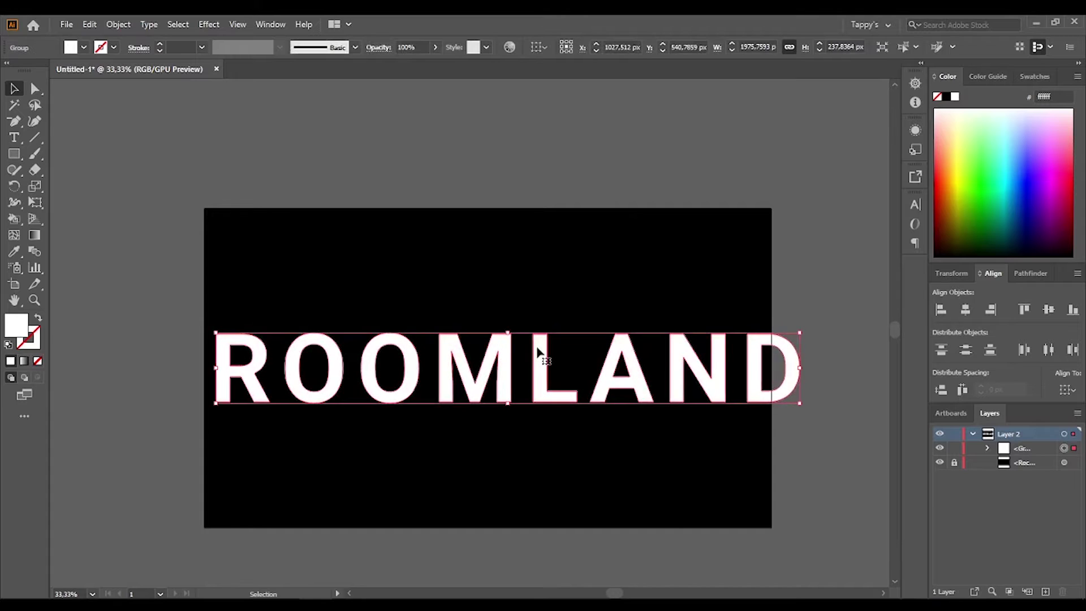
pyautogui.rightClick(536, 351)
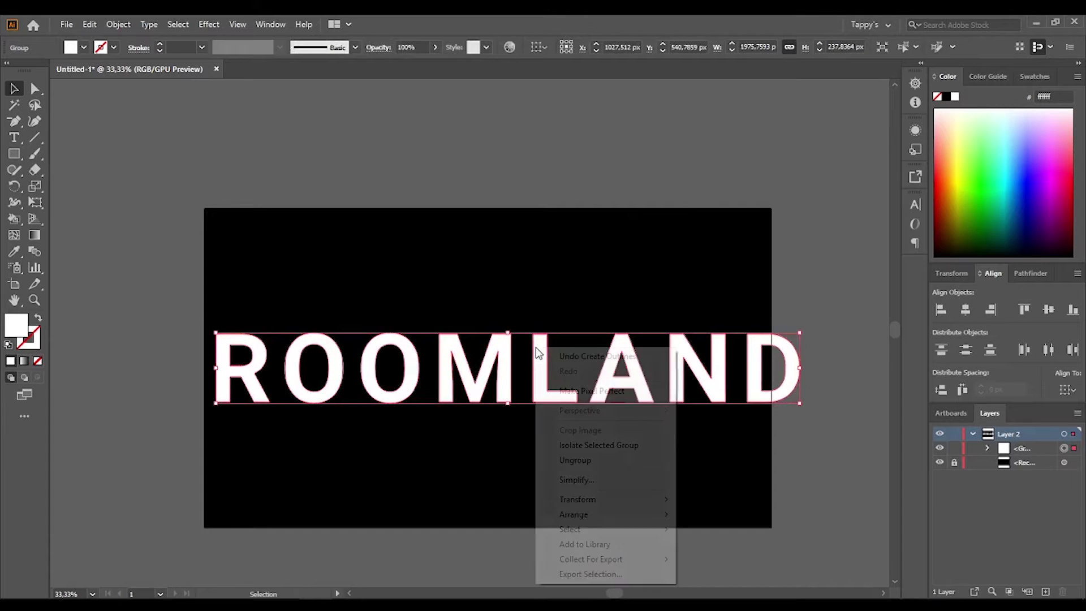
pyautogui.click(601, 459)
pyautogui.click(540, 224)
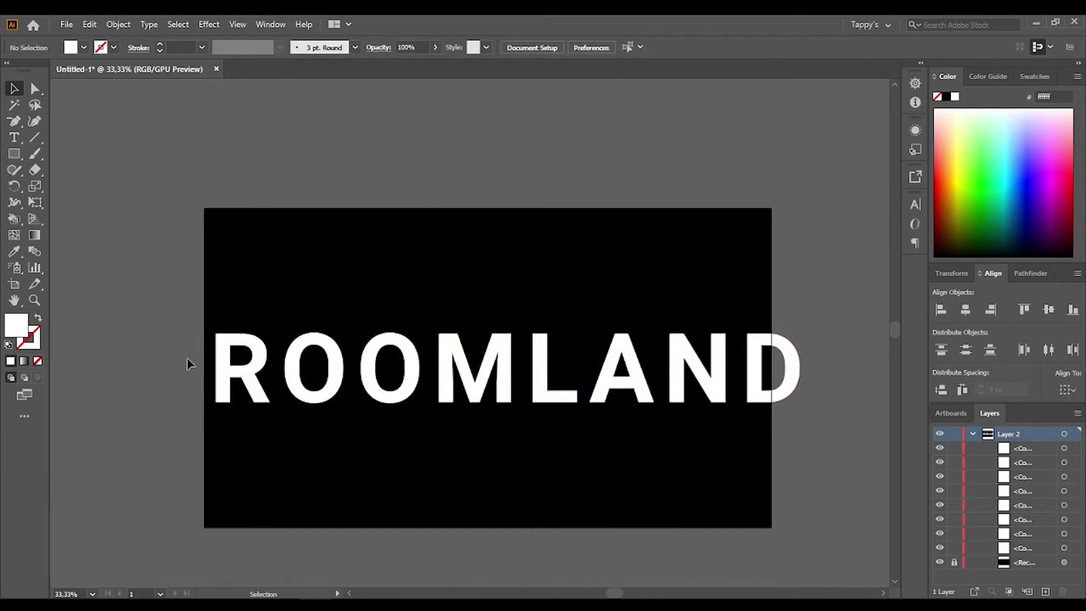
# Group ROOM and LAND separately, placing LAND on a second line below-right of ROOM.
pyautogui.moveTo(188, 364)
pyautogui.mouseDown()
pyautogui.moveTo(502, 388)
pyautogui.moveTo(564, 306)
pyautogui.mouseUp()
pyautogui.moveTo(497, 380); pyautogui.dragTo(803, 396)
pyautogui.moveTo(696, 368); pyautogui.dragTo(503, 399)
pyautogui.moveTo(666, 263); pyautogui.dragTo(339, 271)
pyautogui.hotkey('ctrl', 'g')
pyautogui.moveTo(546, 217); pyautogui.dragTo(545, 245)
pyautogui.moveTo(660, 417); pyautogui.dragTo(705, 442)
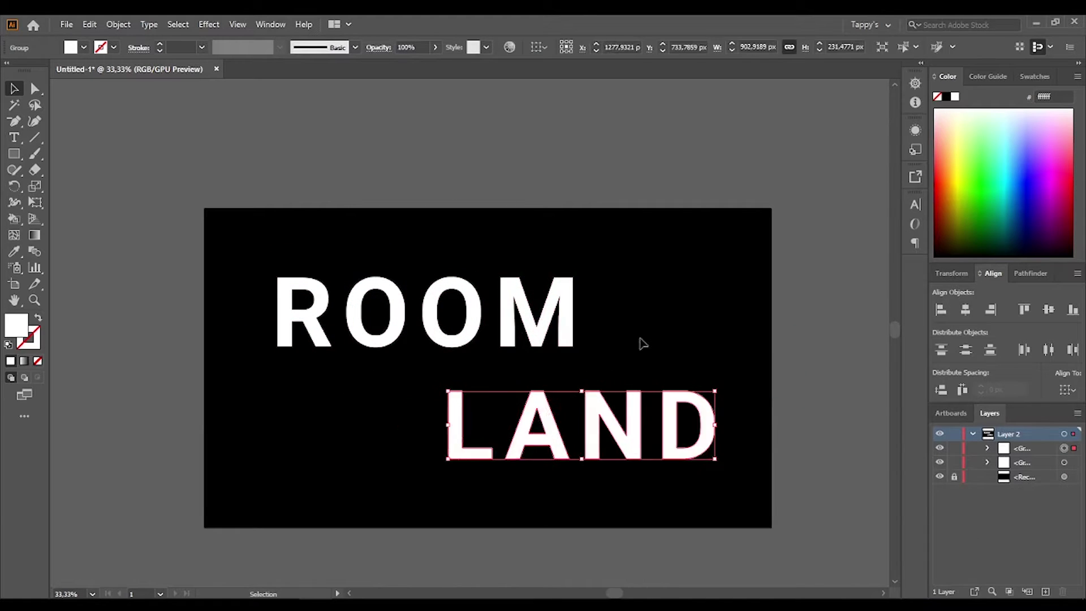
pyautogui.moveTo(538, 415); pyautogui.dragTo(545, 412)
pyautogui.click(623, 371)
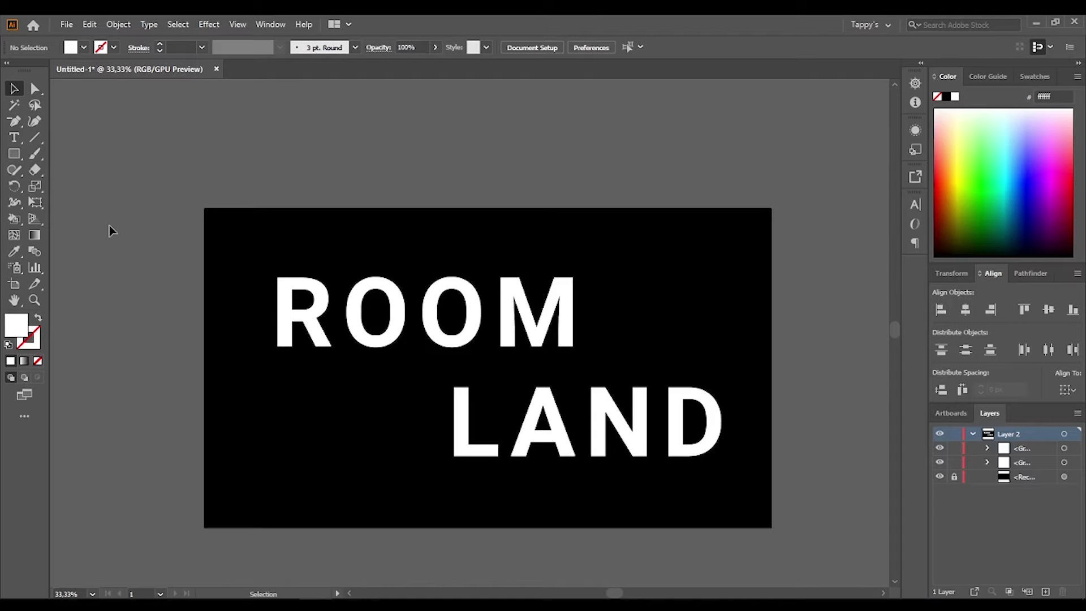
# Enable the Advanced toolbar and slice ROOM and LAND with slanted Knife cuts.
pyautogui.click(43, 174)
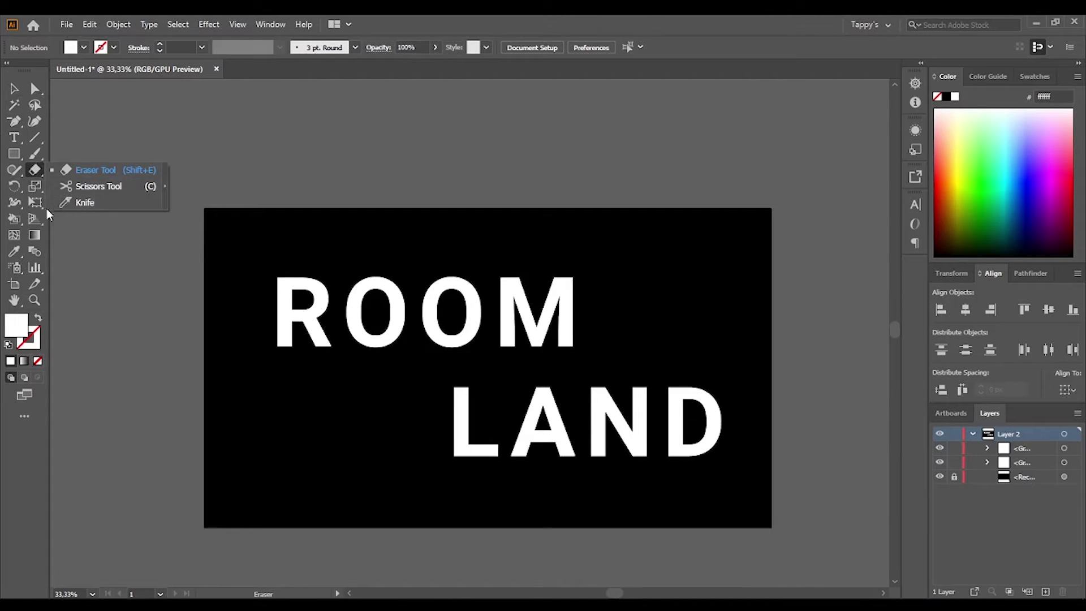
pyautogui.click(271, 24)
pyautogui.moveTo(330, 139)
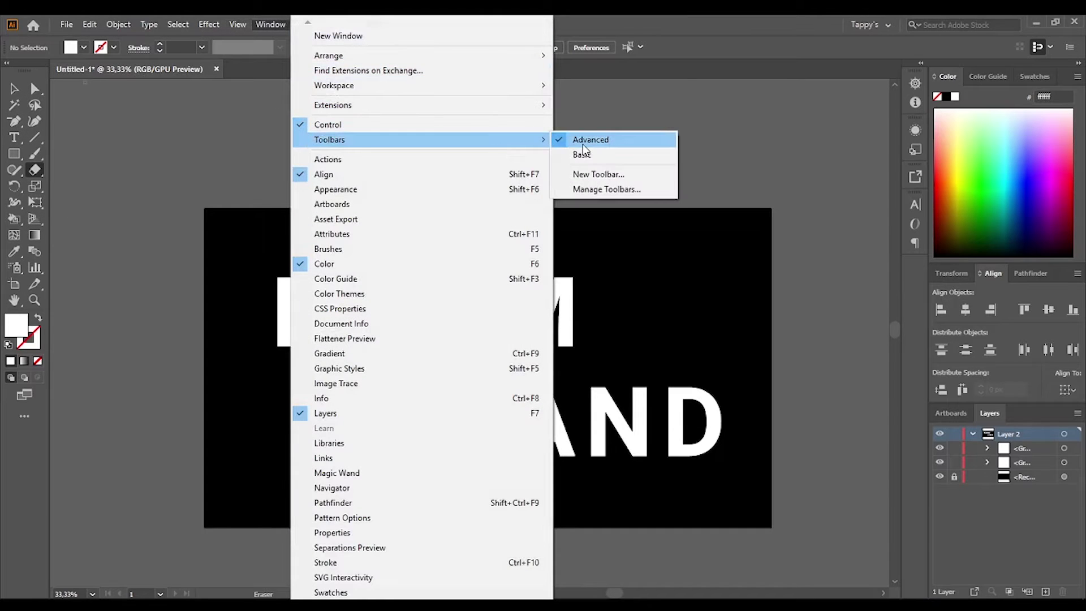
pyautogui.click(34, 170)
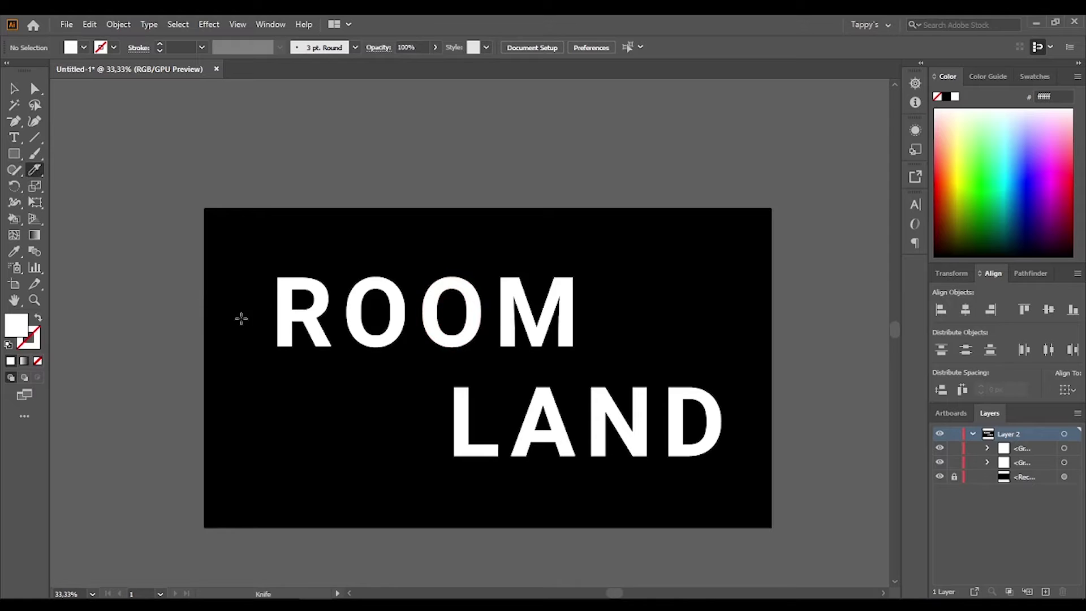
pyautogui.moveTo(254, 348); pyautogui.dragTo(635, 274)
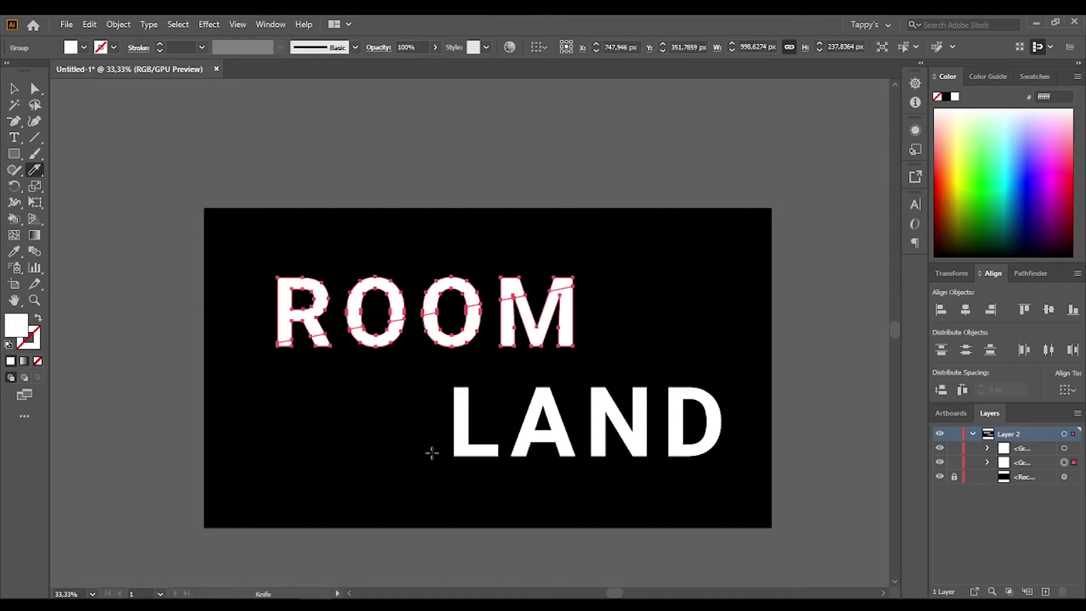
pyautogui.keyDown('ctrl'); pyautogui.click(467, 446); pyautogui.keyUp('ctrl')
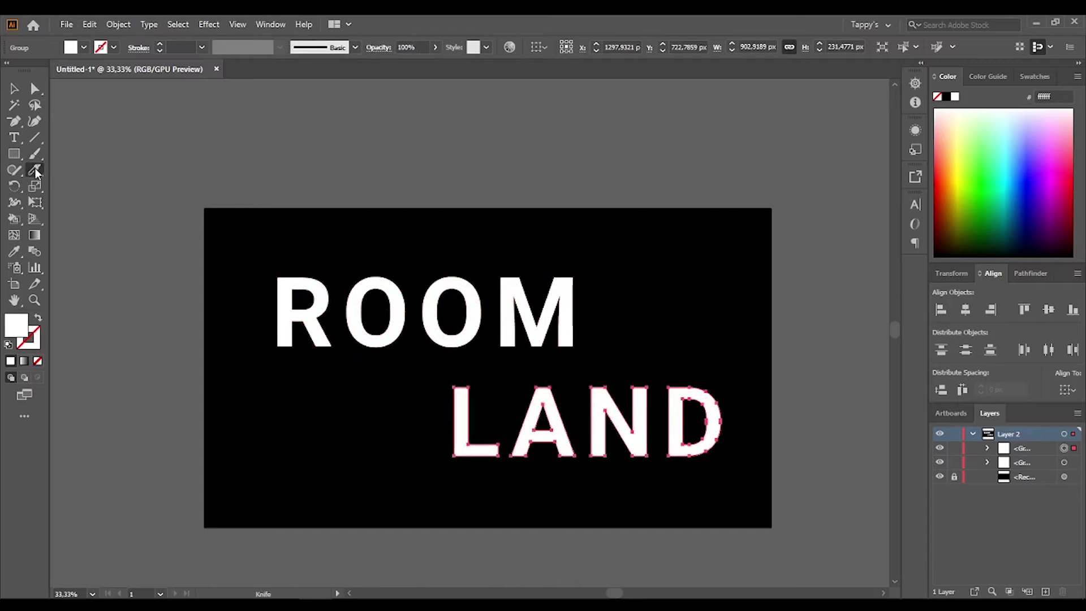
pyautogui.moveTo(430, 451); pyautogui.dragTo(756, 405)
pyautogui.press('v')
# Ungroup the cut pieces of LAND and ROOM.
pyautogui.rightClick(462, 453)
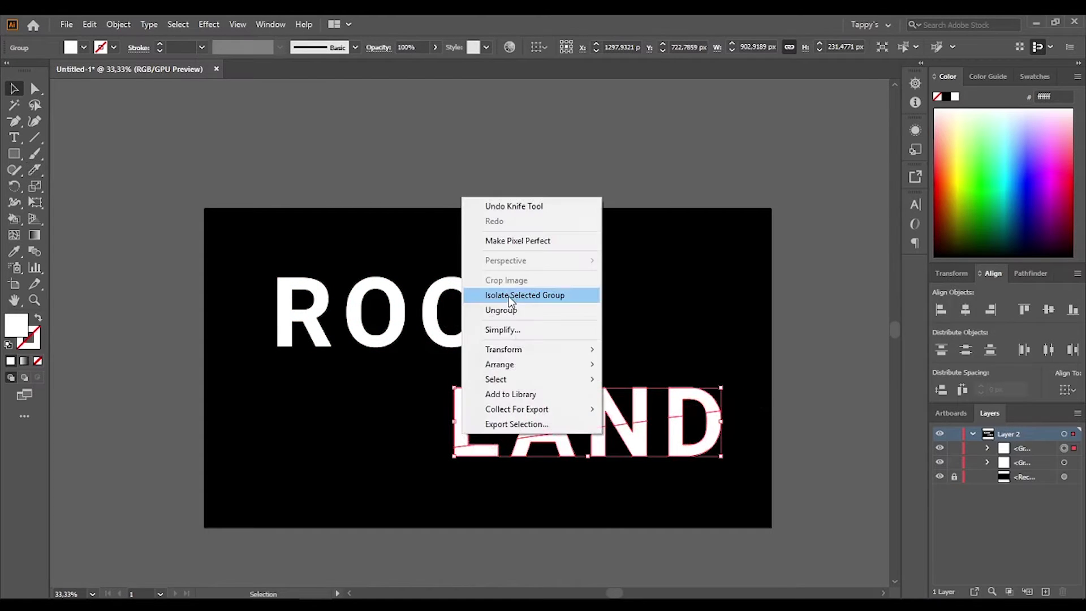
pyautogui.click(509, 311)
pyautogui.rightClick(474, 310)
pyautogui.click(510, 421)
# Select the top slices of both ROOM and LAND.
pyautogui.click(339, 262)
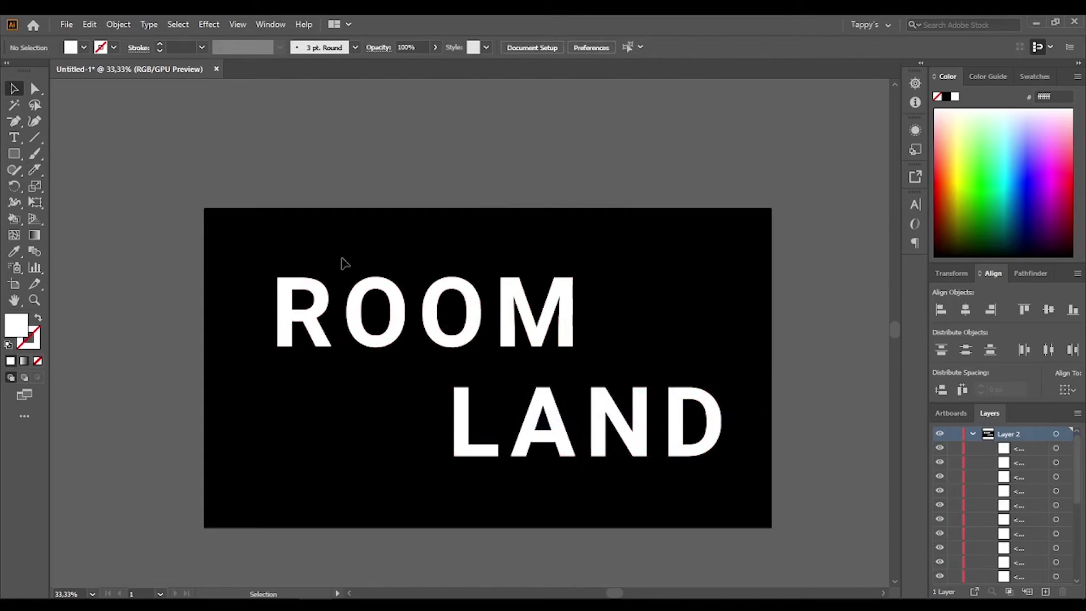
pyautogui.moveTo(266, 238); pyautogui.dragTo(561, 274)
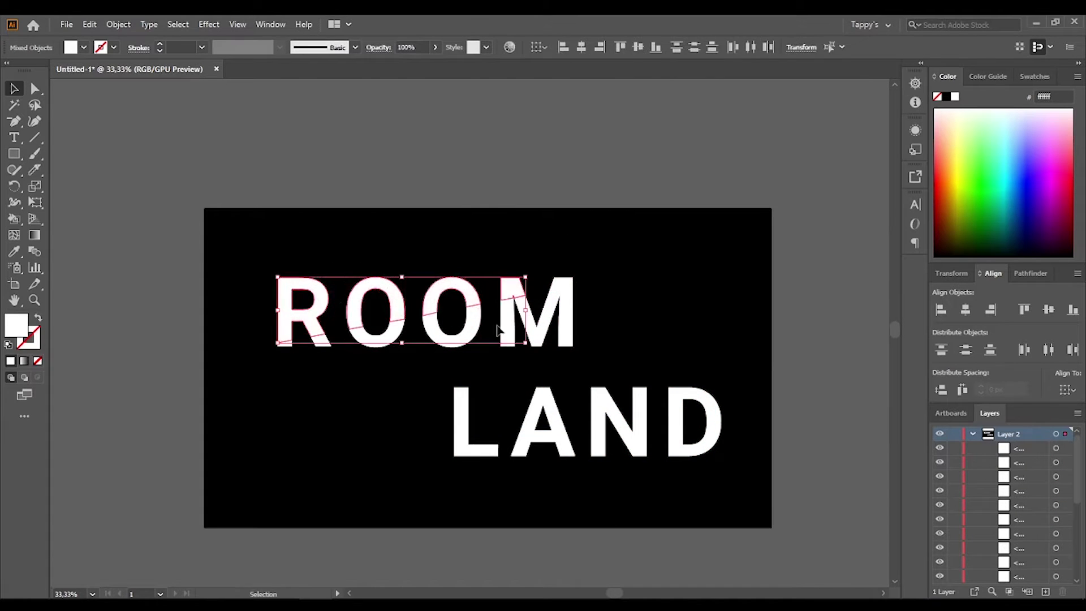
pyautogui.moveTo(327, 308); pyautogui.dragTo(583, 283)
pyautogui.moveTo(436, 287); pyautogui.dragTo(423, 290)
pyautogui.hotkey('ctrl', 'z')
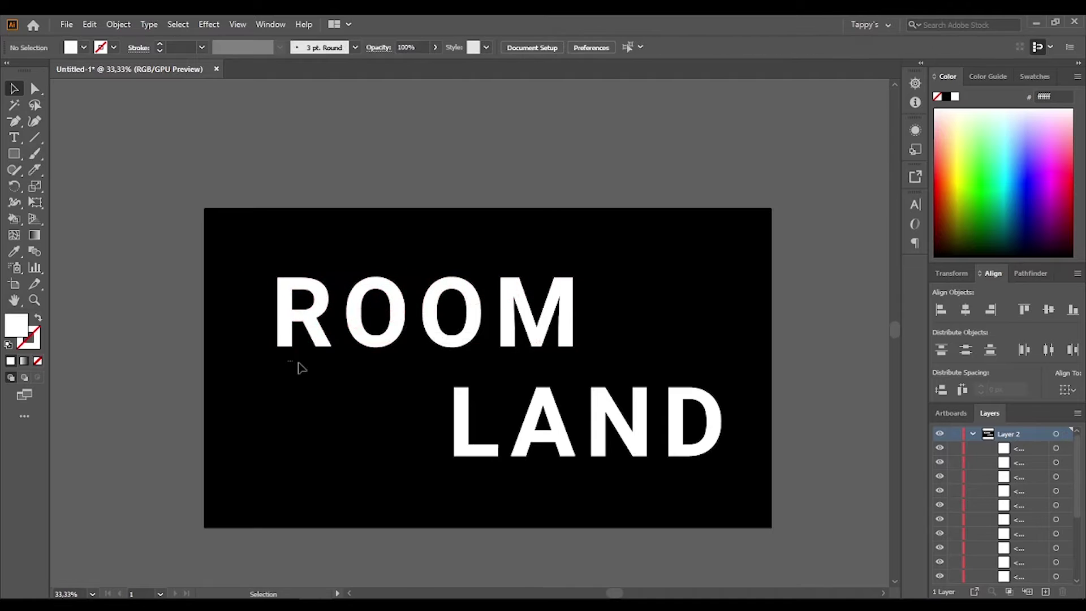
pyautogui.moveTo(286, 369); pyautogui.dragTo(617, 339)
pyautogui.moveTo(381, 396)
pyautogui.mouseDown()
pyautogui.moveTo(536, 402)
pyautogui.moveTo(727, 385)
pyautogui.mouseUp()
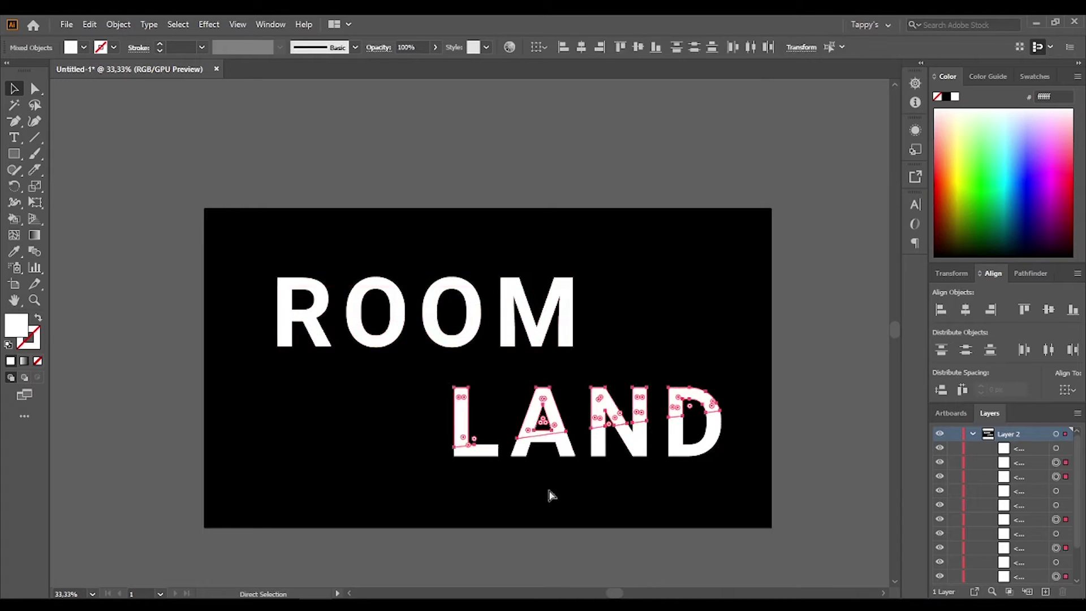
pyautogui.moveTo(464, 484); pyautogui.dragTo(744, 457)
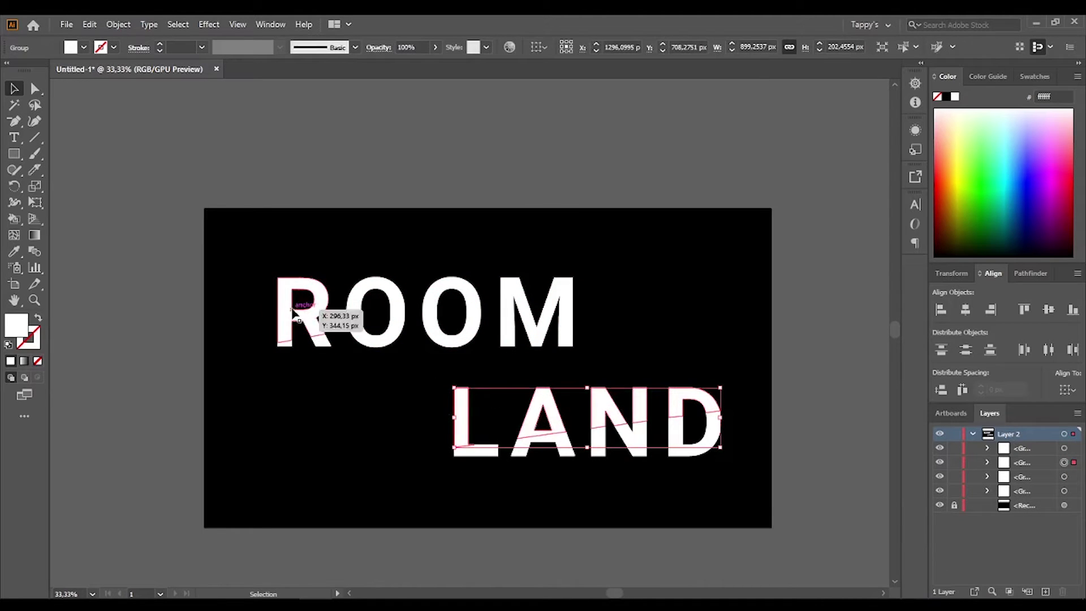
pyautogui.keyDown('shift'); pyautogui.click(358, 312); pyautogui.keyUp('shift')
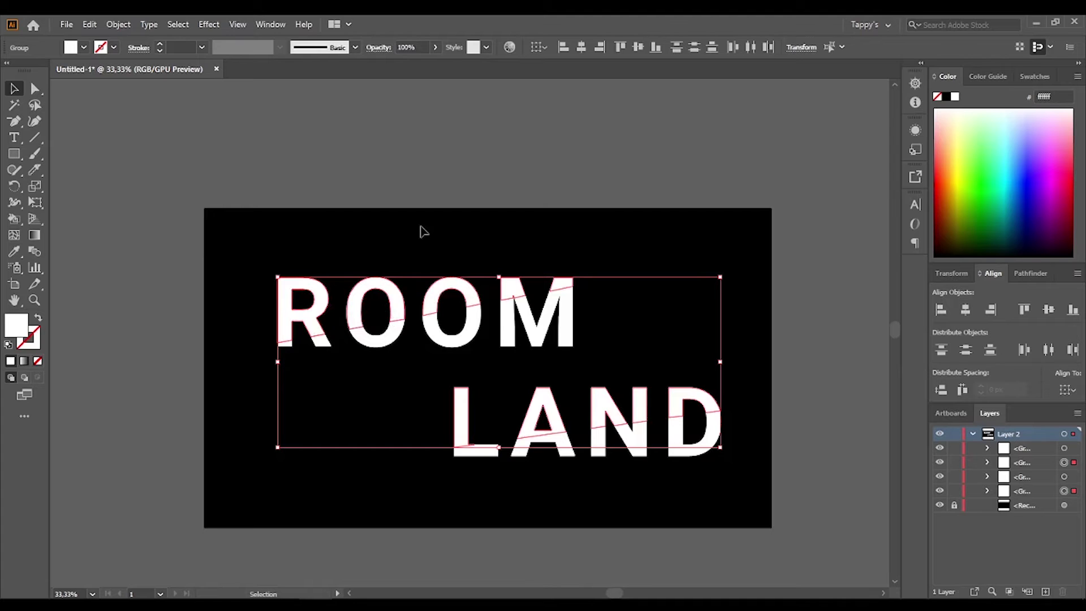
# Nudge the top slices up once and left three times, then deselect.
pyautogui.press('Up')
pyautogui.press('Up')
pyautogui.press('Up')
pyautogui.press('Left')
pyautogui.press('Left')
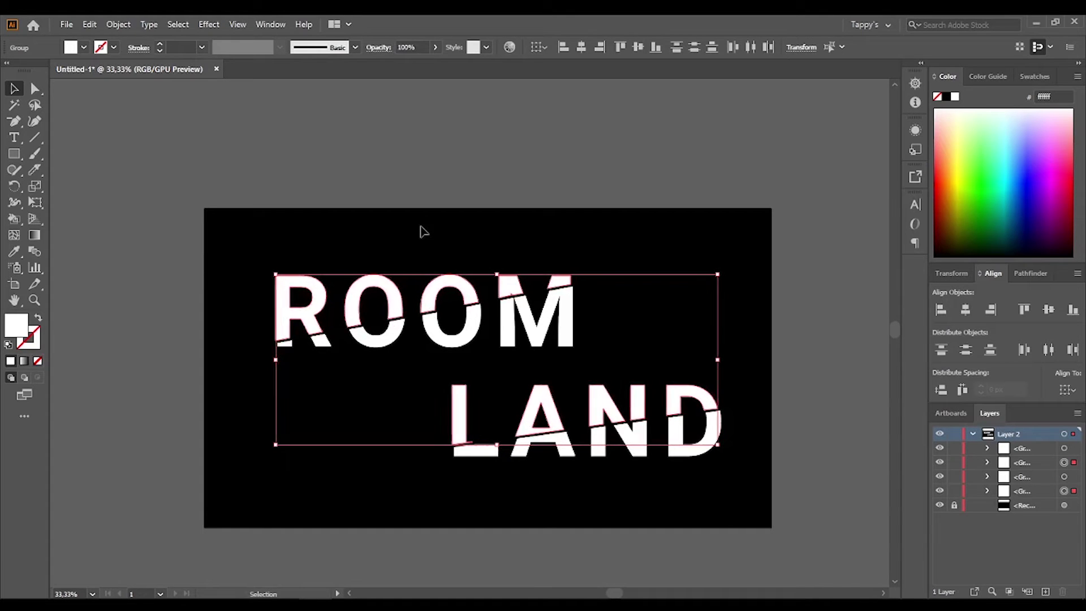
pyautogui.press('Left')
pyautogui.press('Left')
pyautogui.press('Left')
pyautogui.press('Left')
pyautogui.press('Left')
pyautogui.press('Left')
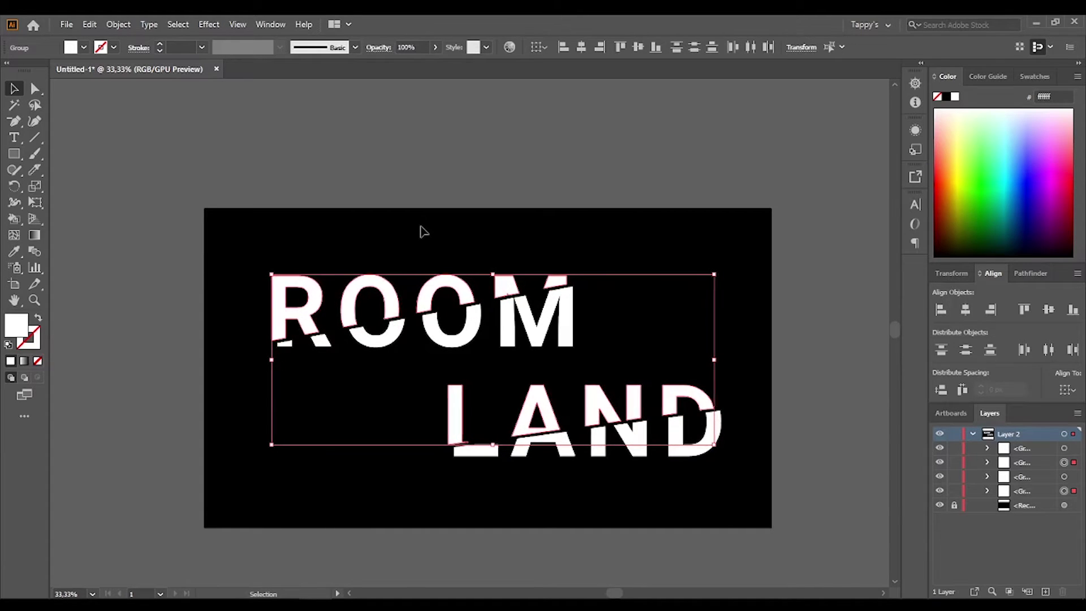
pyautogui.press('Left')
pyautogui.press('Left')
pyautogui.press('Left')
pyautogui.click(378, 238)
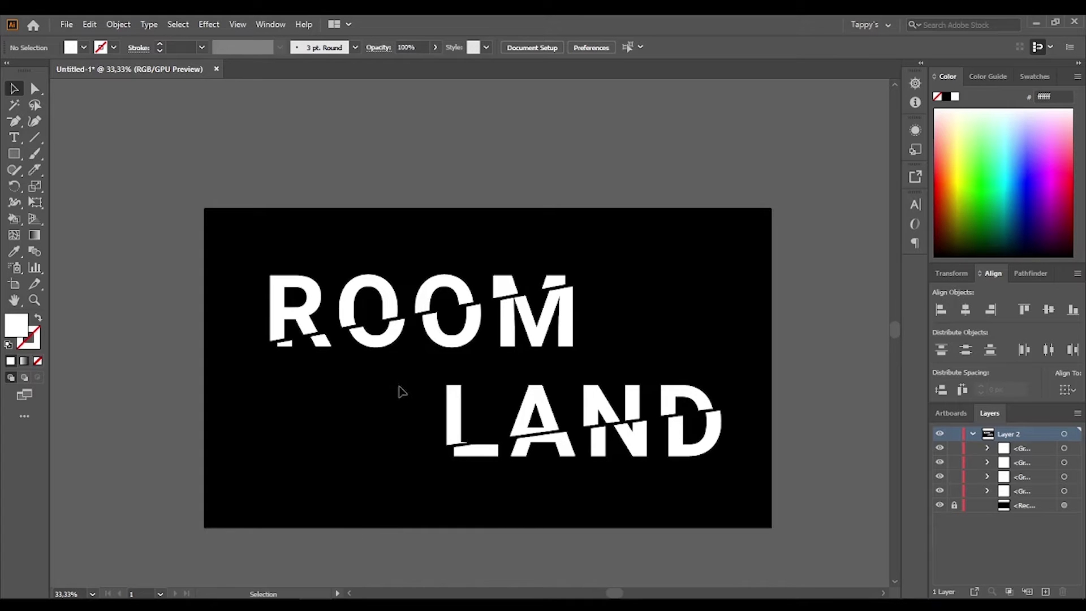
# Fill both ROOM and LAND with a white-to-black gradient.
pyautogui.click(448, 343)
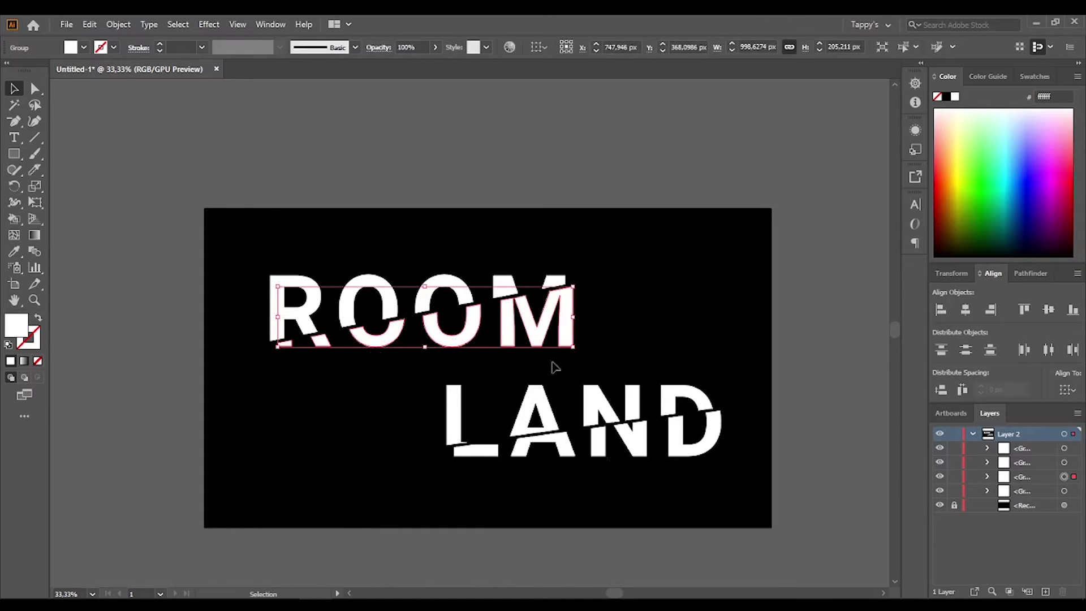
pyautogui.keyDown('shift'); pyautogui.click(634, 450); pyautogui.keyUp('shift')
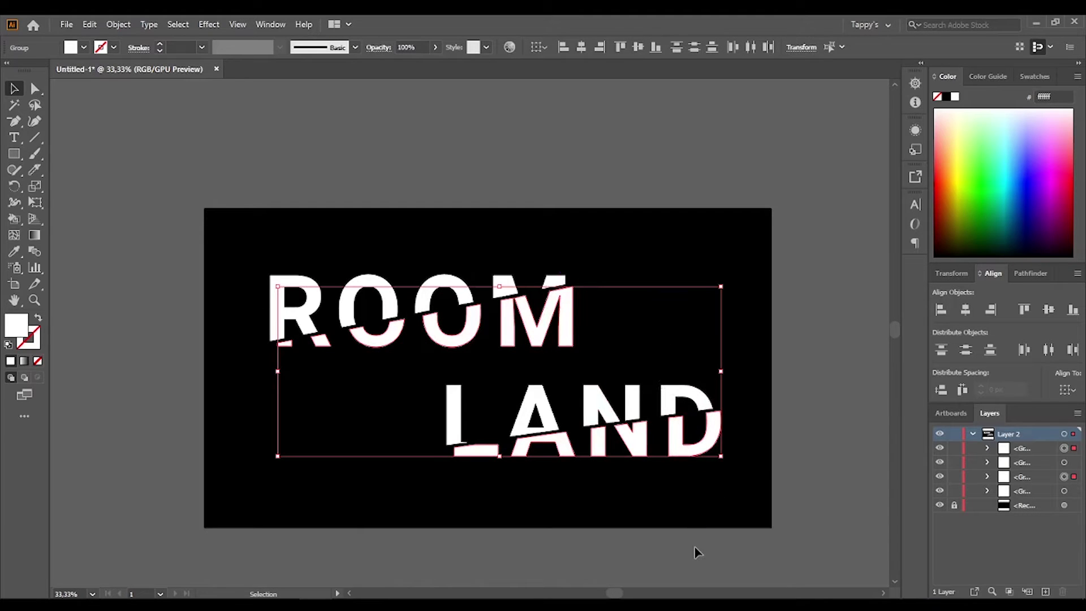
pyautogui.click(24, 361)
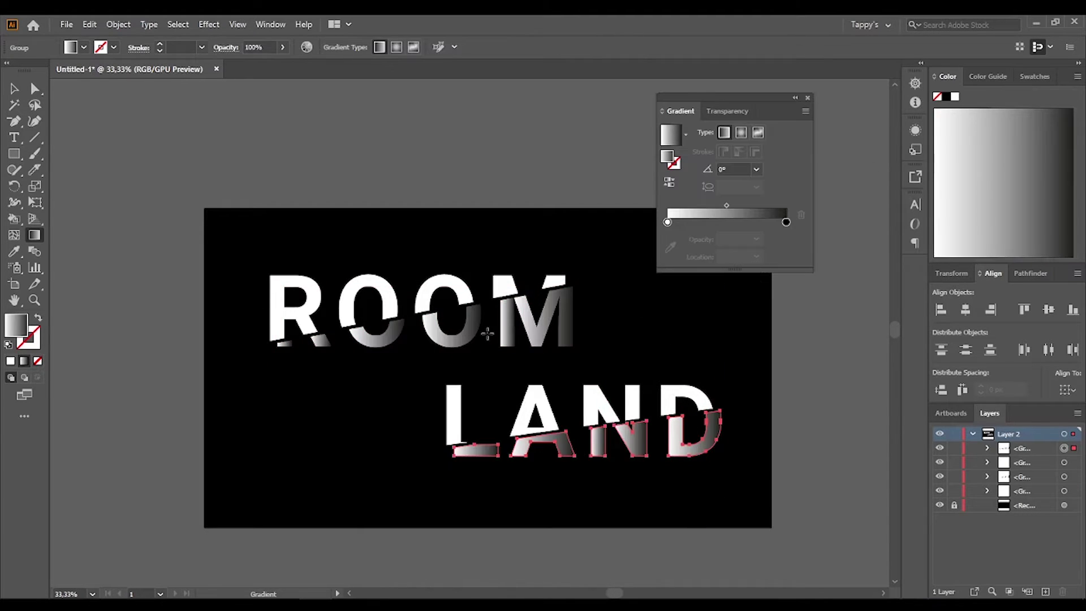
pyautogui.press('v')
pyautogui.keyDown('shift'); pyautogui.click(506, 333); pyautogui.keyUp('shift')
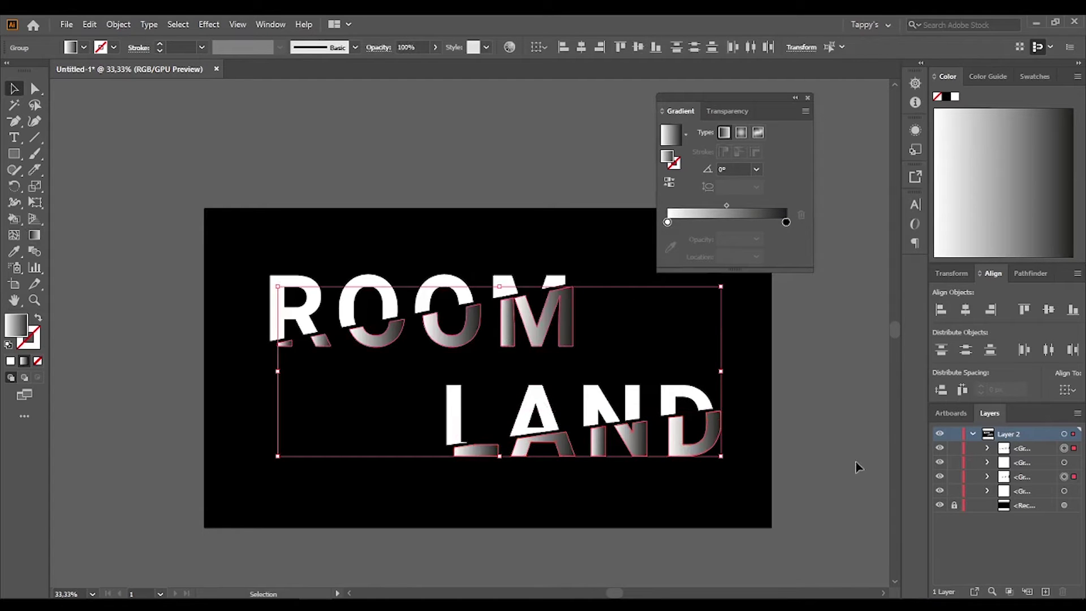
# Angle the gradient to run top to bottom and ungroup ROOM into pieces.
pyautogui.click(34, 236)
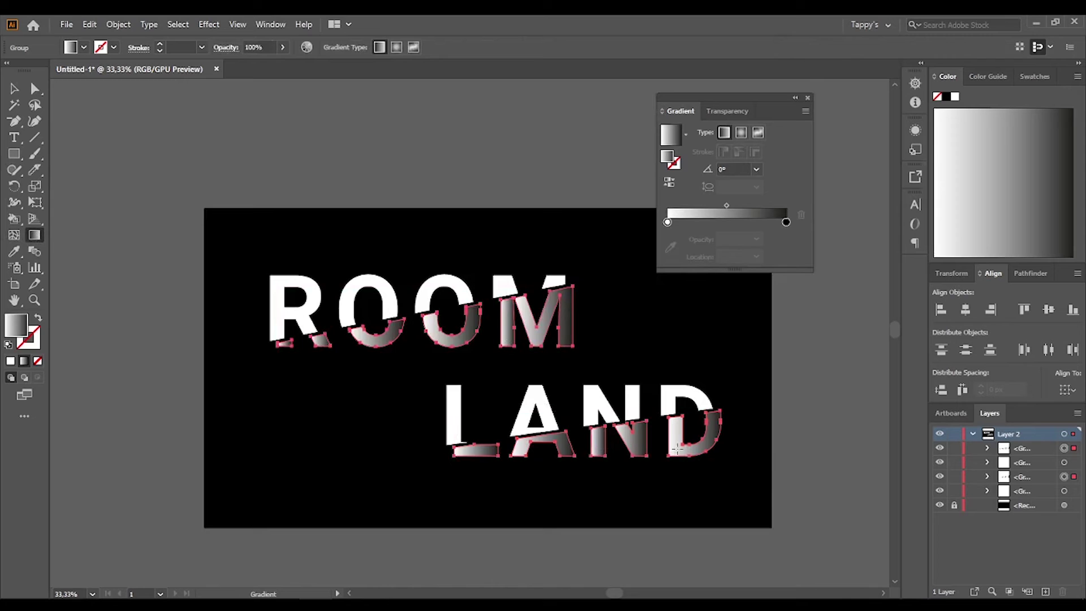
pyautogui.moveTo(630, 419); pyautogui.dragTo(634, 459)
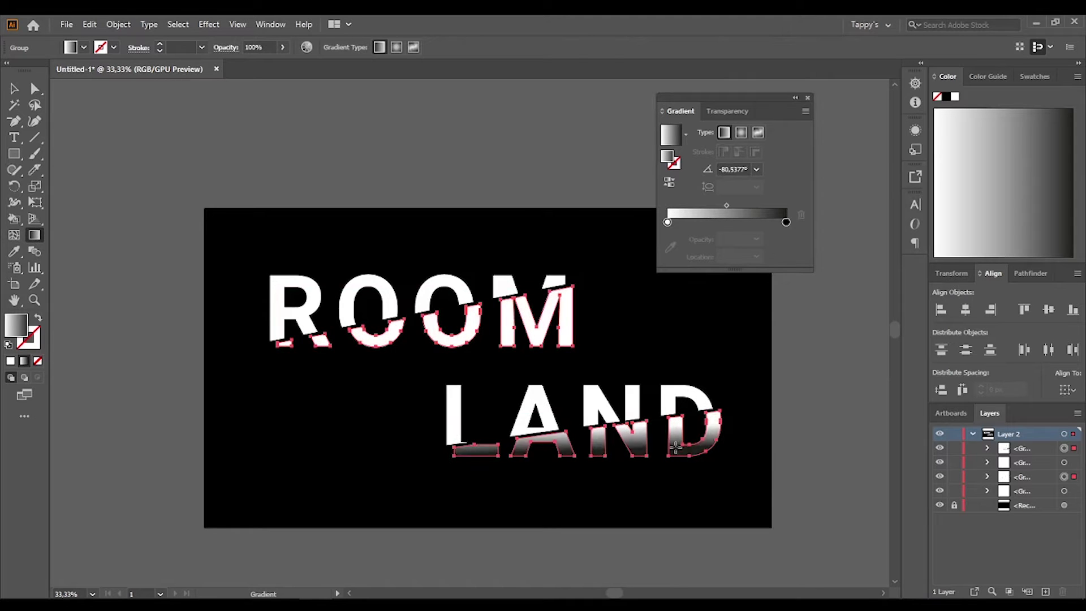
pyautogui.press('v')
pyautogui.rightClick(390, 336)
pyautogui.click(427, 447)
# Drag downward white-to-black gradients across the lower ROOM pieces, including O and M.
pyautogui.press('g')
pyautogui.scroll(3, 330, 453)
pyautogui.moveTo(303, 315); pyautogui.dragTo(337, 407)
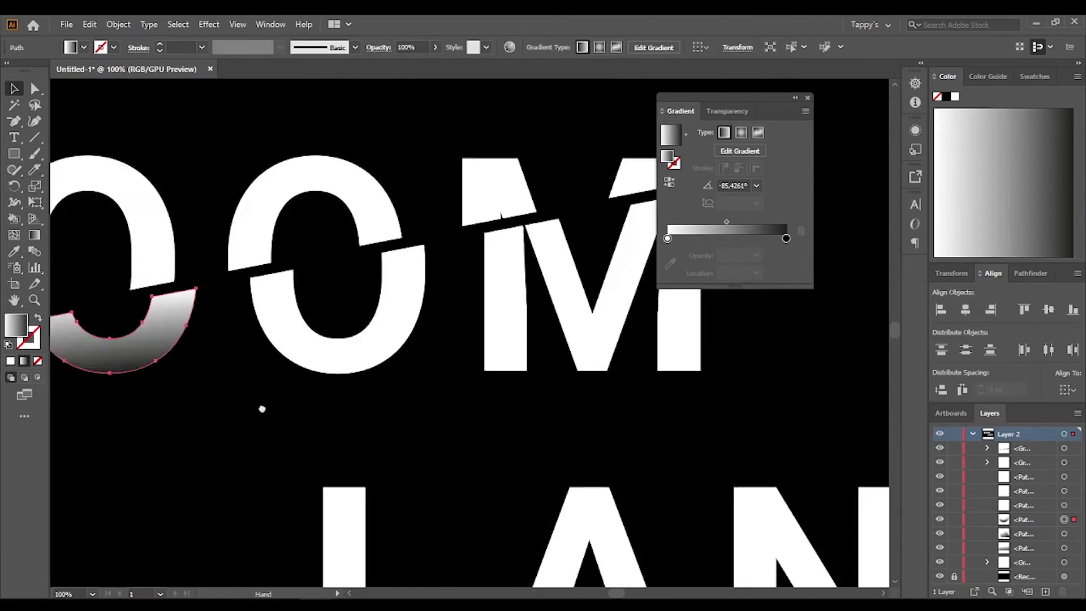
pyautogui.click(396, 351)
pyautogui.moveTo(403, 320); pyautogui.dragTo(417, 388)
pyautogui.scroll(-2, 437, 328)
pyautogui.press('v')
pyautogui.click(543, 328)
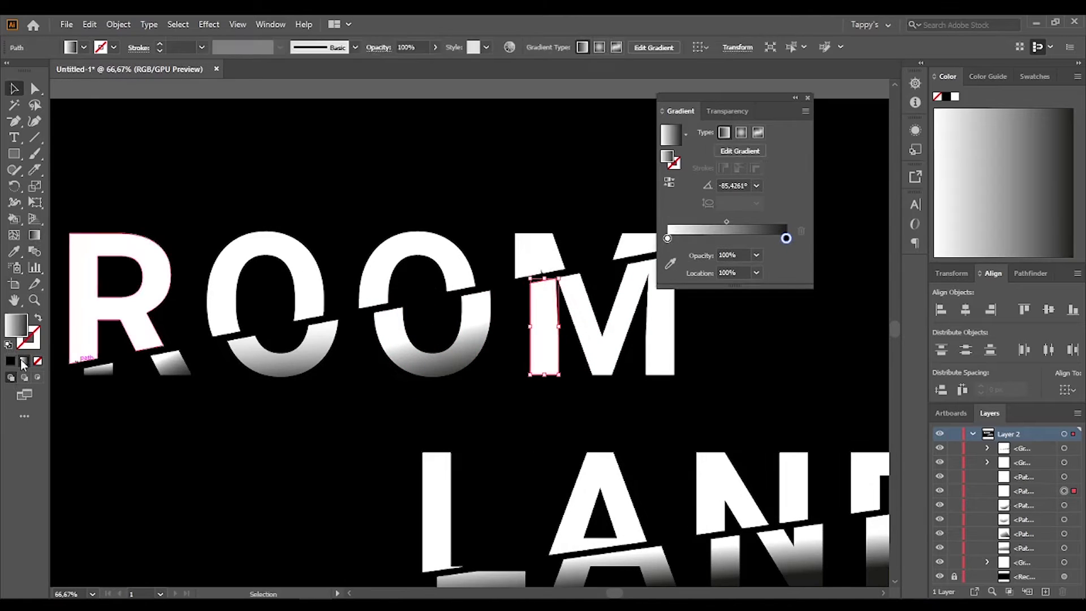
pyautogui.keyDown('shift'); pyautogui.click(608, 354); pyautogui.keyUp('shift')
pyautogui.press('g')
pyautogui.moveTo(625, 289); pyautogui.dragTo(649, 388)
# Drag downward gradients across the lower A, N and D pieces of LAND.
pyautogui.scroll(-2, 650, 390)
pyautogui.scroll(2, 600, 417)
pyautogui.moveTo(613, 340)
pyautogui.mouseDown()
pyautogui.moveTo(616, 396)
pyautogui.moveTo(667, 481)
pyautogui.mouseUp()
pyautogui.scroll(-5, 404, 213)
pyautogui.scroll(5, 404, 213)
pyautogui.press('v')
pyautogui.click(679, 481)
pyautogui.press('g')
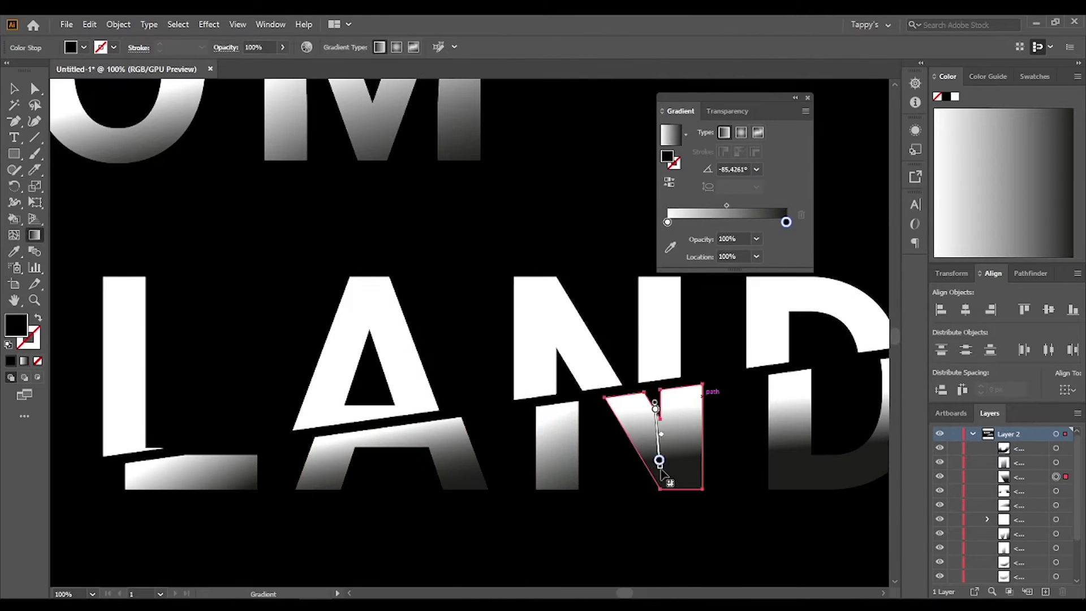
pyautogui.press('v')
pyautogui.hscroll(3, 780, 451)
pyautogui.press('g')
pyautogui.moveTo(631, 394); pyautogui.dragTo(656, 505)
pyautogui.scroll(-3, 655, 505)
pyautogui.press('v')
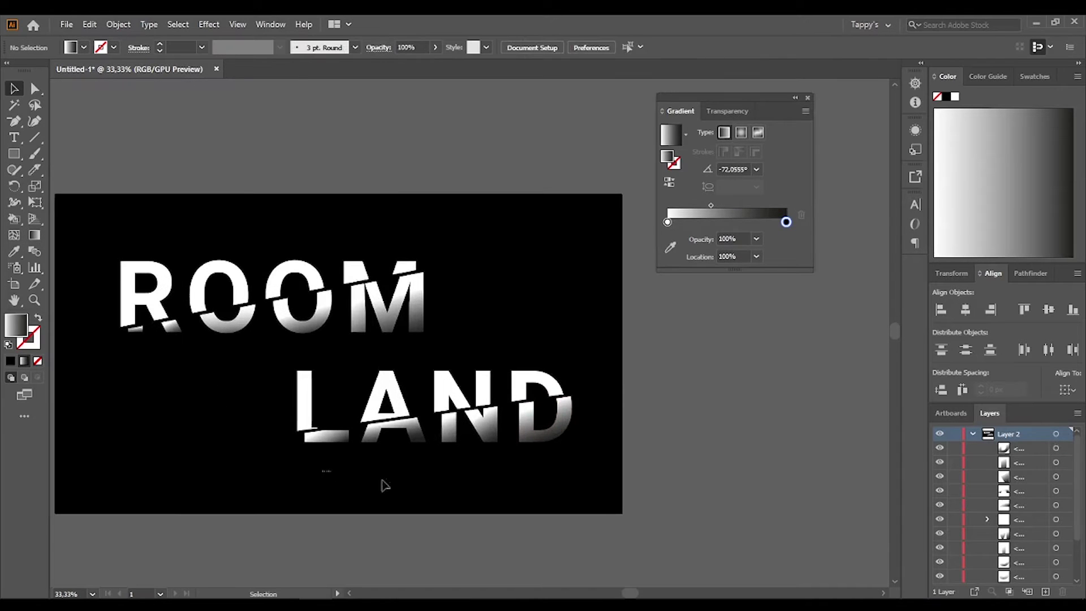
# Group the lower LAND pieces and the lower ROOM pieces separately.
pyautogui.moveTo(321, 471); pyautogui.dragTo(622, 438)
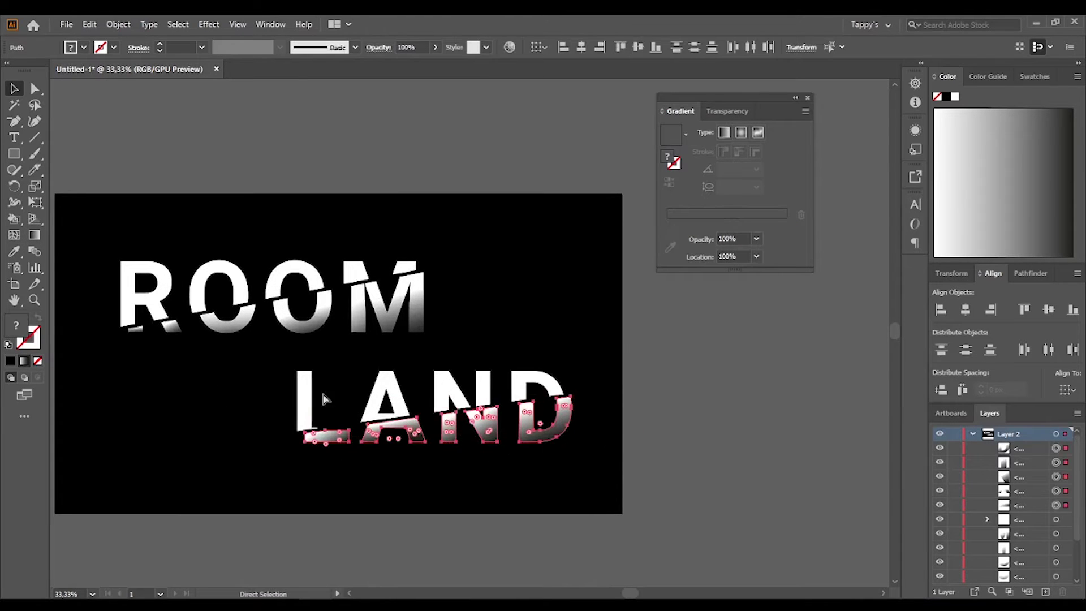
pyautogui.hotkey('ctrl', 'g')
pyautogui.moveTo(139, 359); pyautogui.dragTo(475, 327)
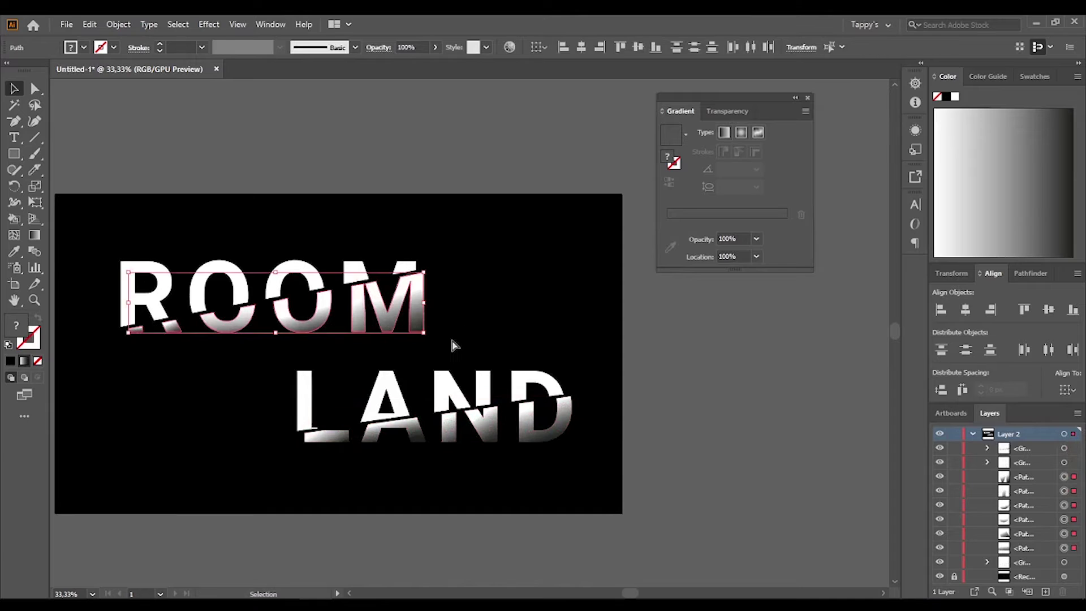
pyautogui.hotkey('ctrl', 'g')
pyautogui.press('a')
pyautogui.click(177, 393)
pyautogui.moveTo(182, 400); pyautogui.dragTo(210, 427)
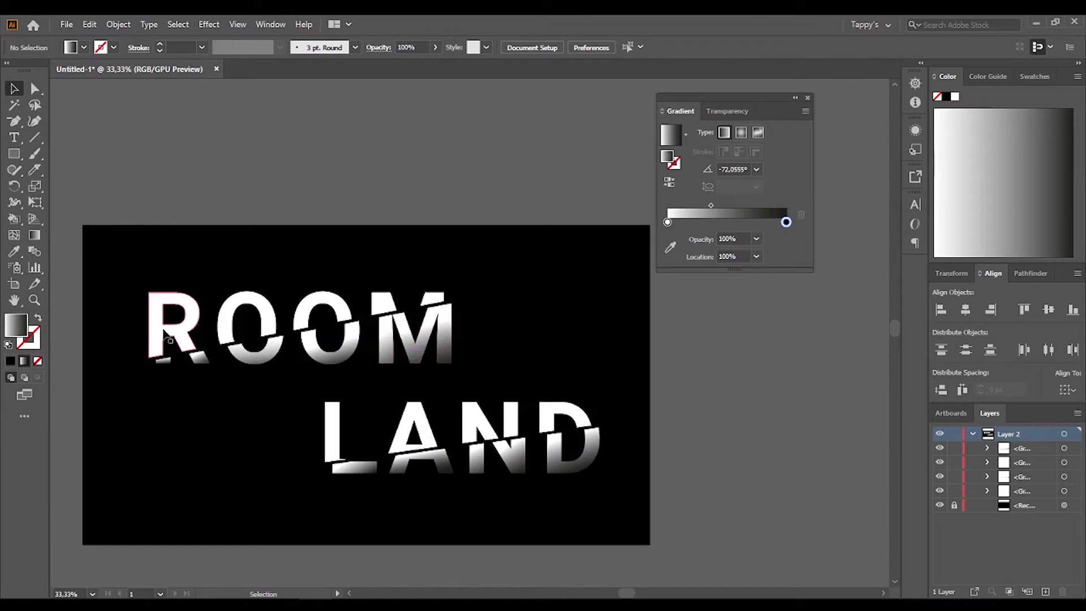
pyautogui.click(175, 327)
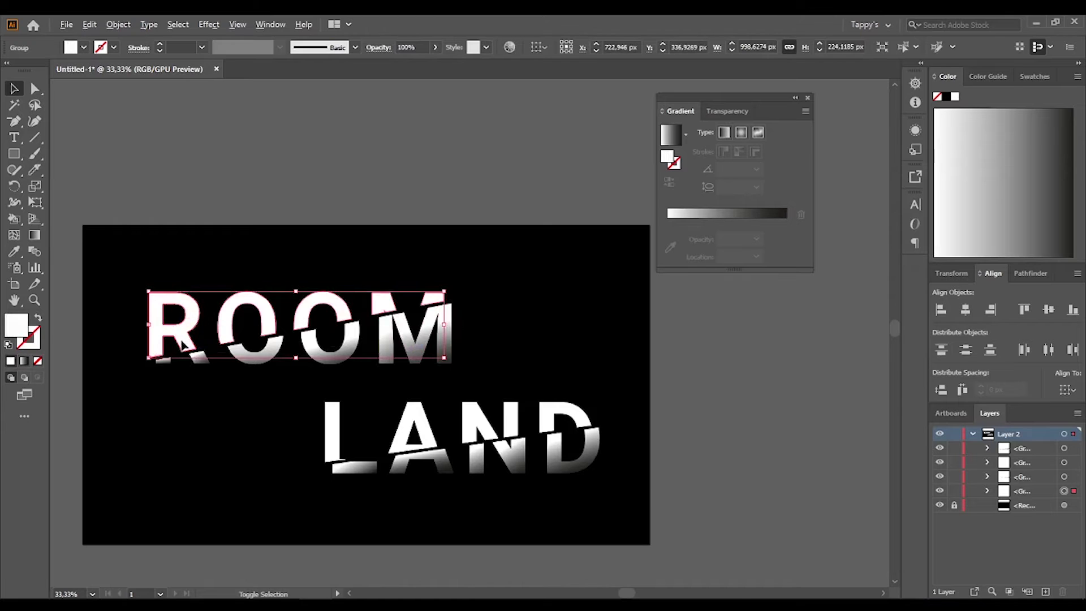
pyautogui.scroll(3, 187, 354)
pyautogui.scroll(1, 189, 380)
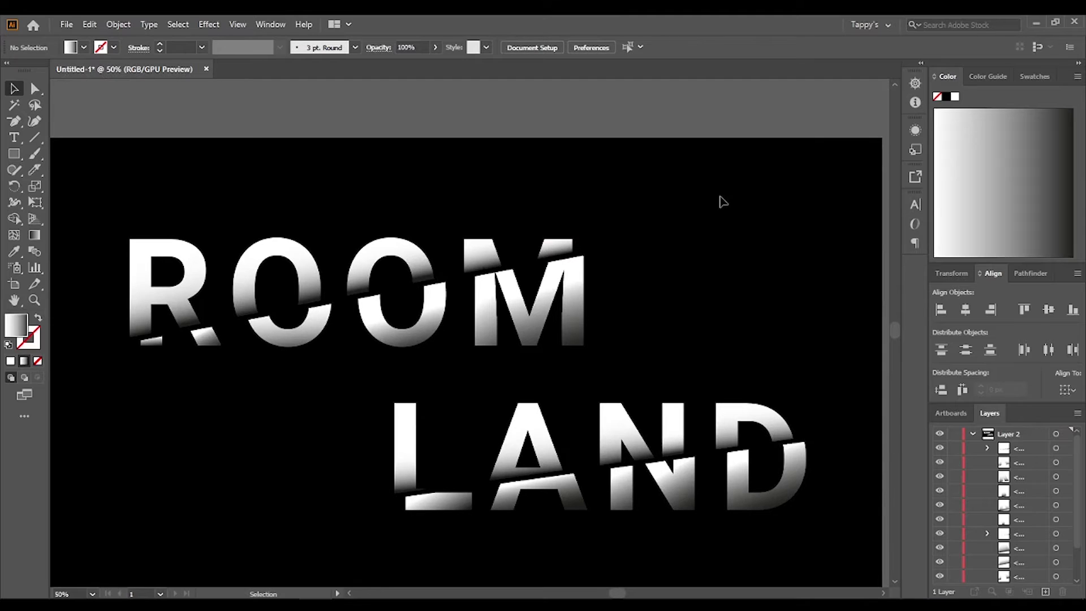
pyautogui.press('space')
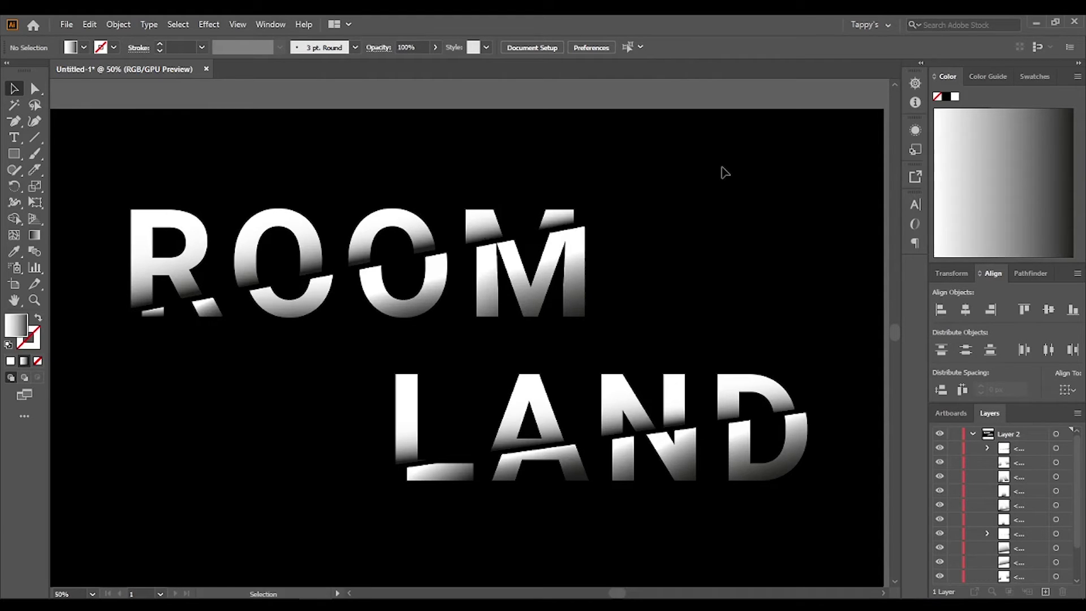
# Draw a slash line from the M's top with a white 3 pt stroke, Width Profile 4.
pyautogui.click(34, 137)
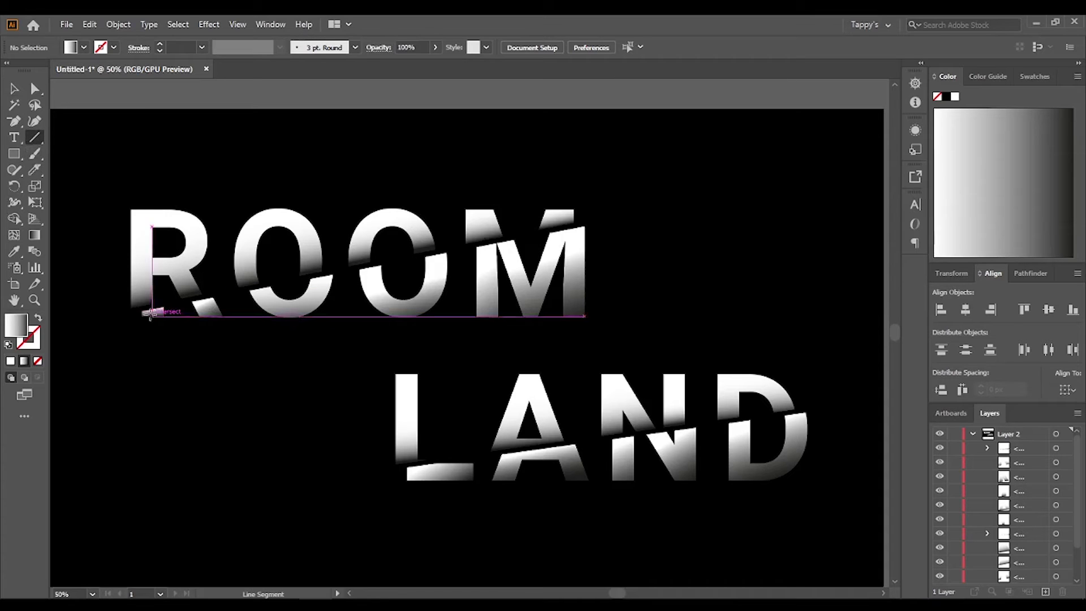
pyautogui.moveTo(550, 233); pyautogui.dragTo(604, 222)
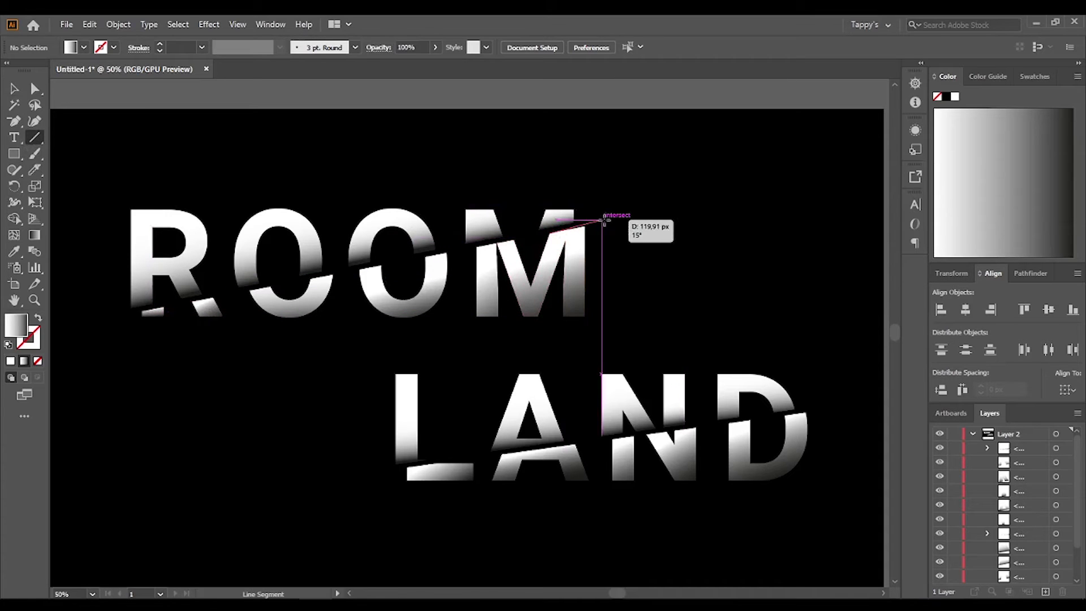
pyautogui.click(102, 49)
pyautogui.click(28, 72)
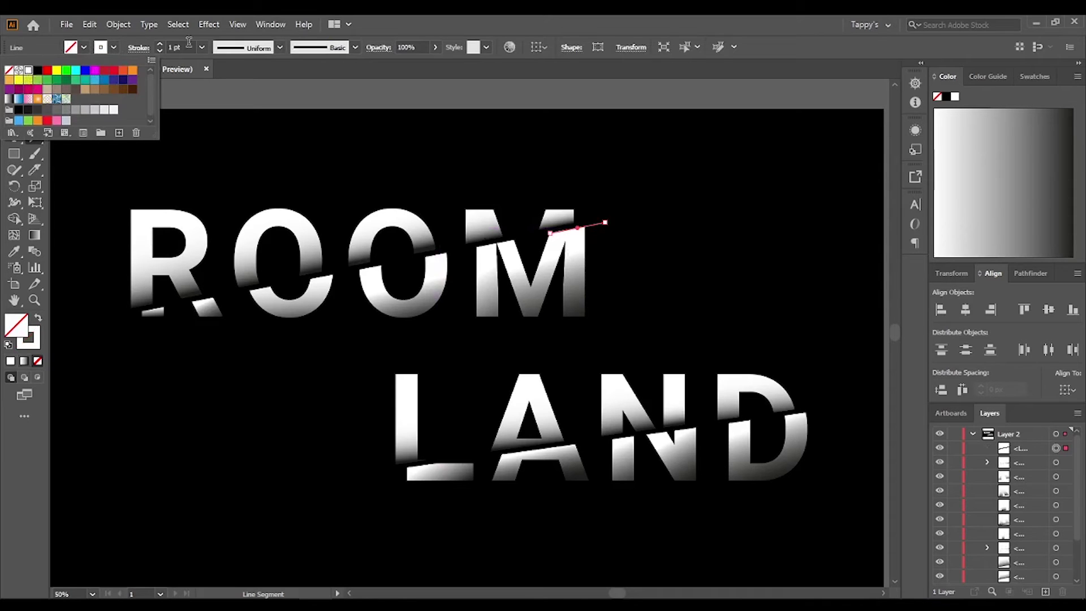
pyautogui.click(160, 44)
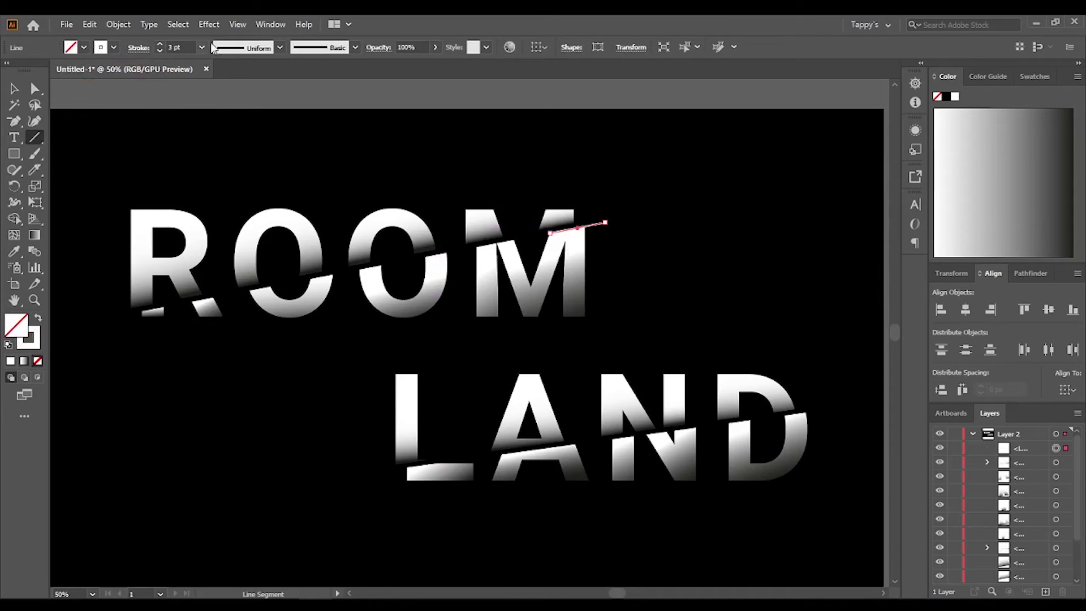
pyautogui.click(280, 48)
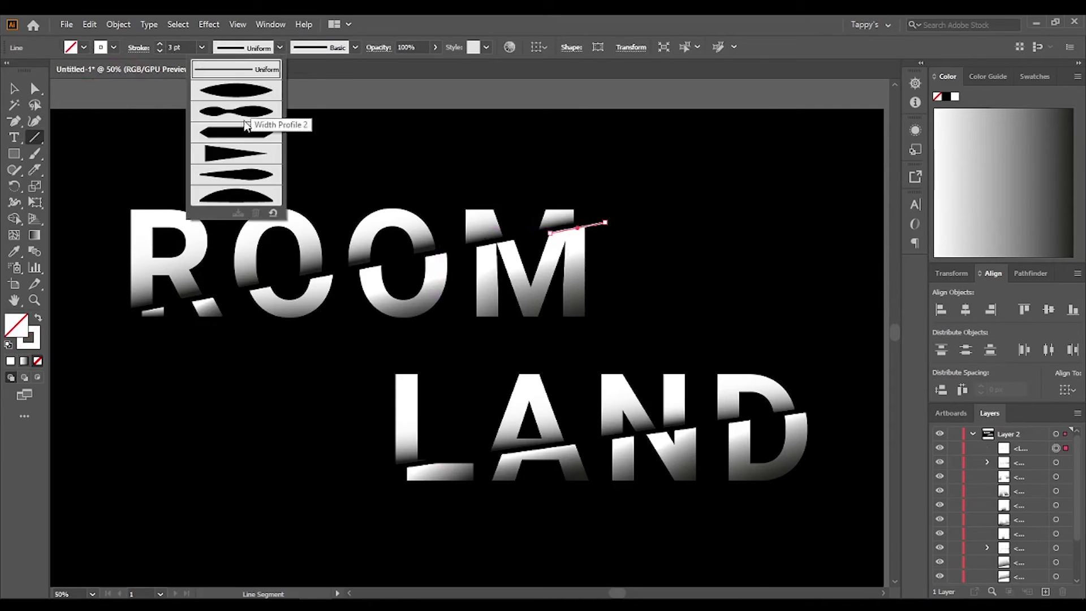
pyautogui.click(219, 155)
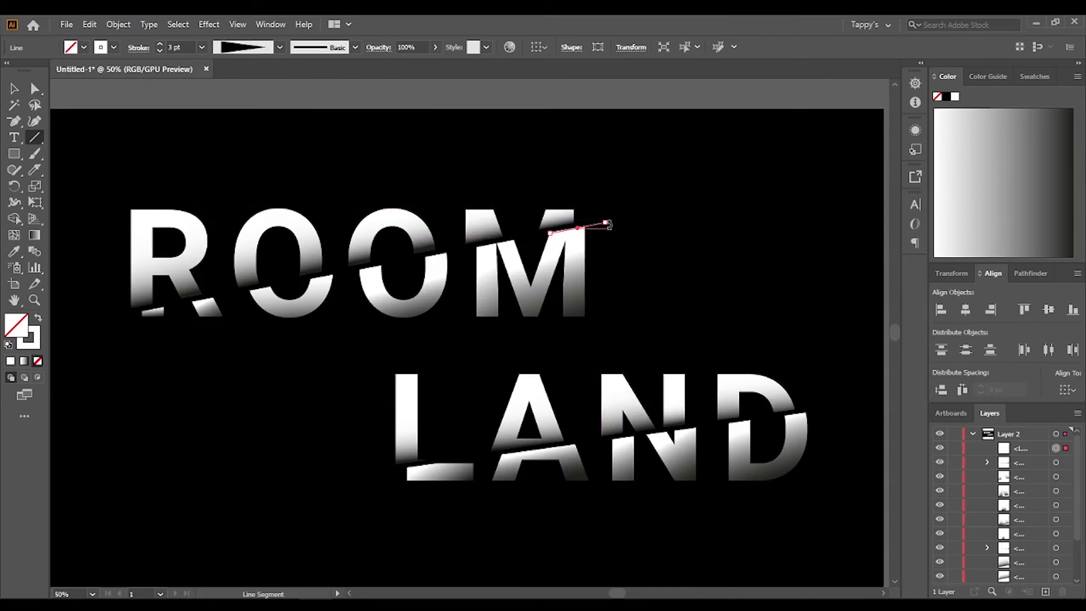
# Adjust the tapered line along the M's cut edge and reselect it.
pyautogui.scroll(9, 609, 225)
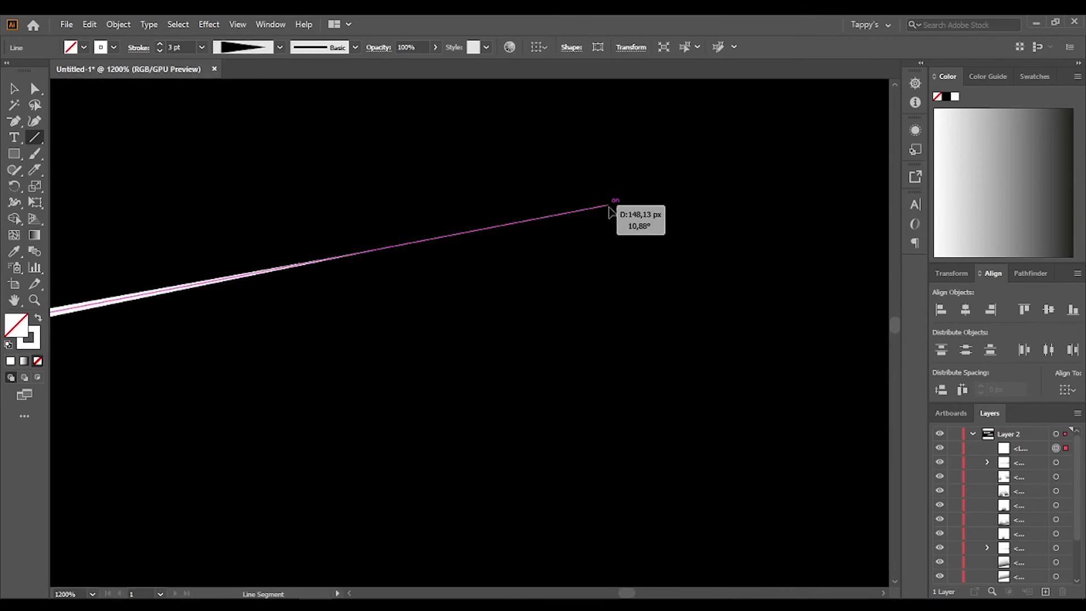
pyautogui.moveTo(609, 212); pyautogui.dragTo(610, 212)
pyautogui.scroll(-3, 247, 213)
pyautogui.scroll(1, 199, 307)
pyautogui.scroll(3, 198, 308)
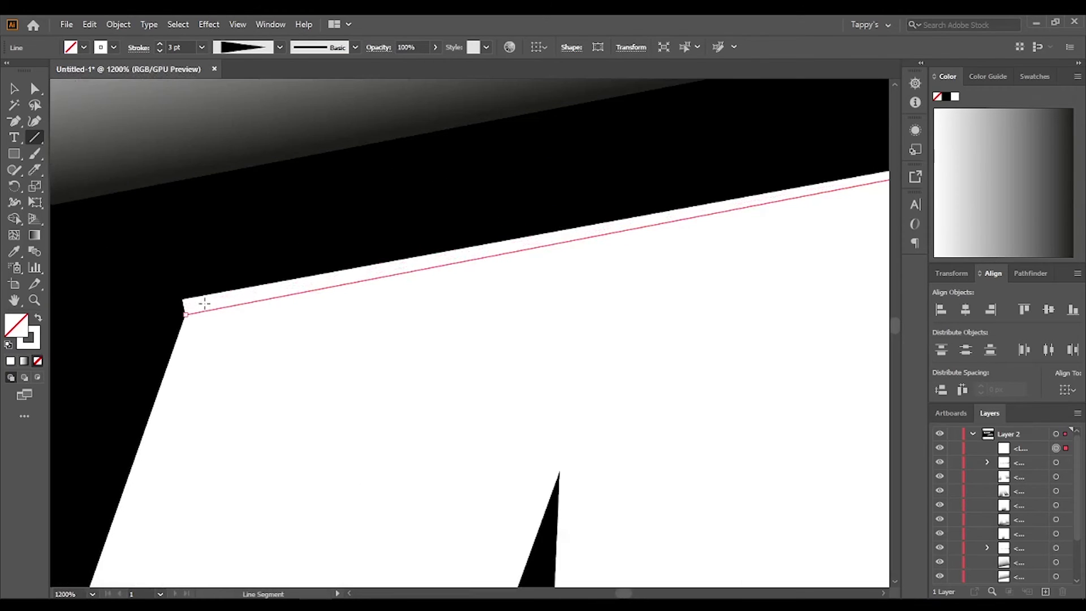
pyautogui.press('v')
pyautogui.click(233, 275)
pyautogui.scroll(-4, 233, 273)
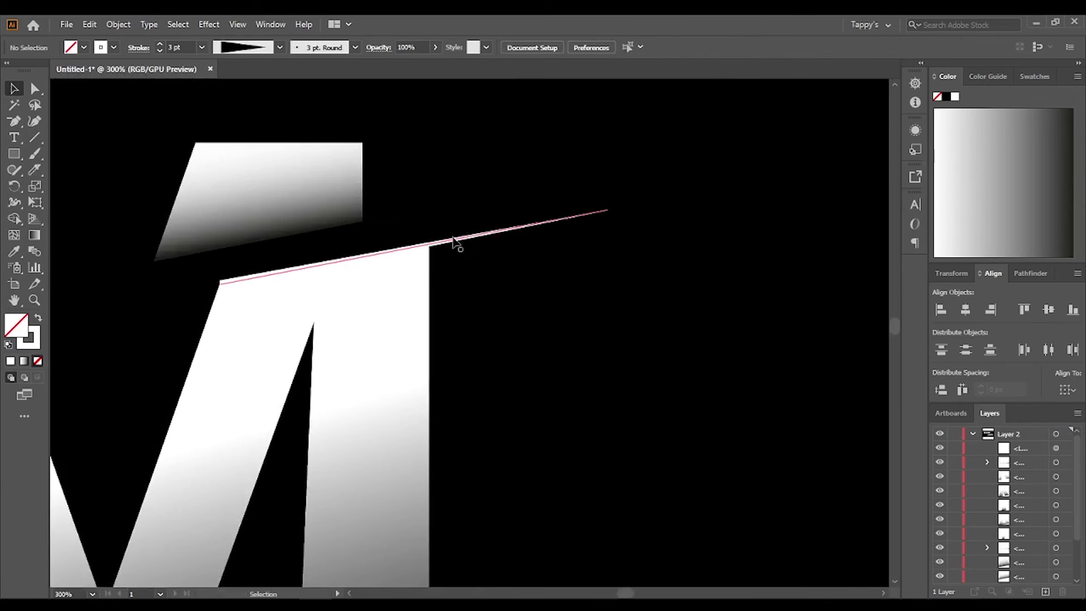
pyautogui.click(456, 242)
# Expand the tapered stroke into a shape and sample the letters' white-to-black gradient onto it.
pyautogui.click(118, 25)
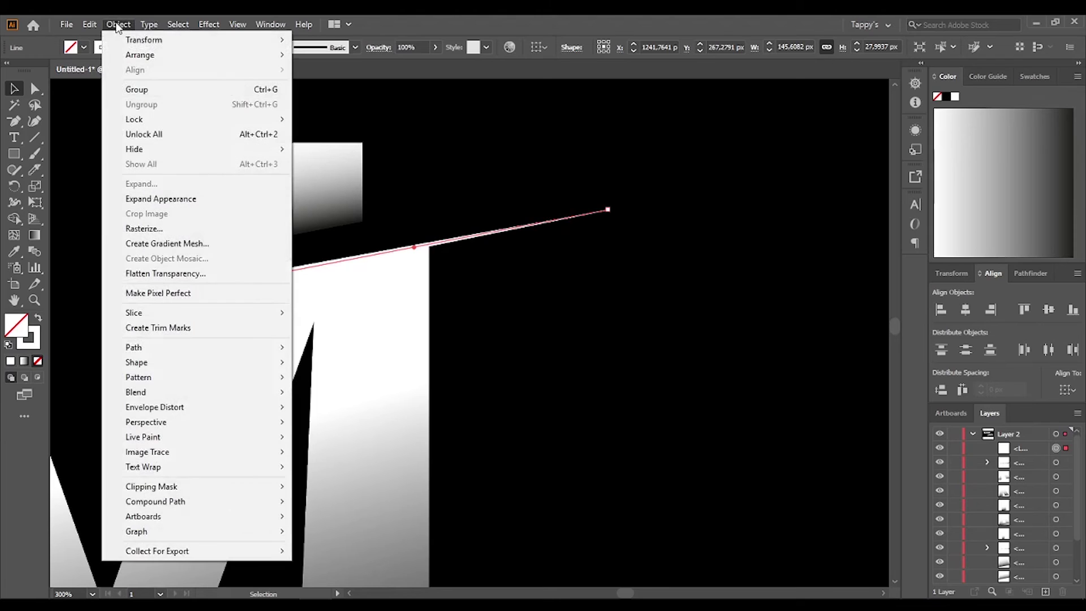
pyautogui.click(135, 199)
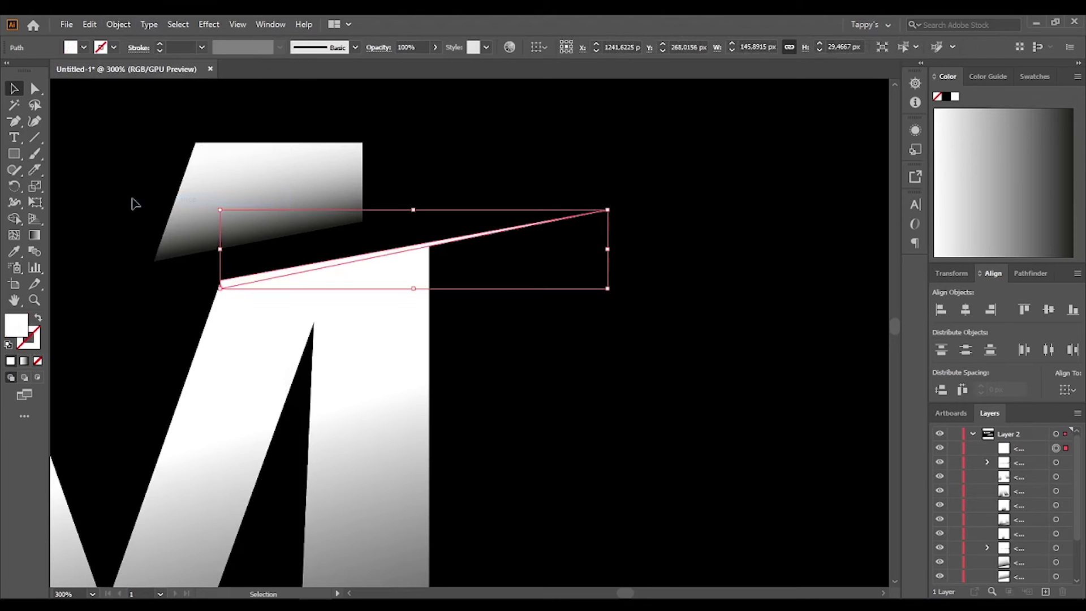
pyautogui.scroll(3, 453, 246)
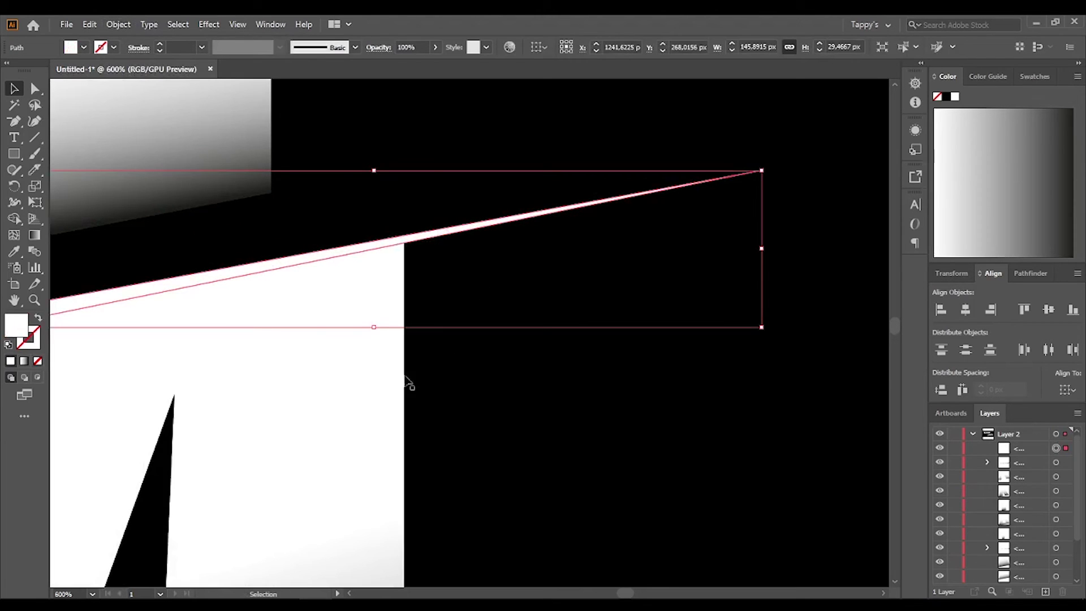
pyautogui.press('i')
pyautogui.click(358, 407)
pyautogui.scroll(-3, 243, 388)
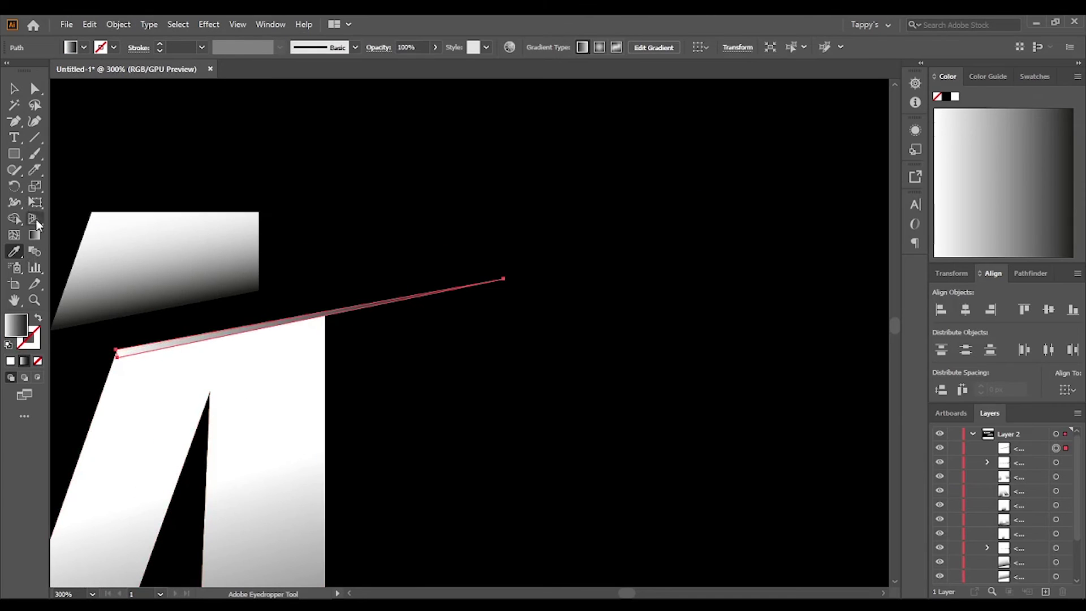
# Run the streak's gradient diagonally across its length with the Gradient tool.
pyautogui.click(34, 235)
pyautogui.moveTo(169, 225); pyautogui.dragTo(500, 444)
pyautogui.moveTo(218, 203); pyautogui.dragTo(461, 508)
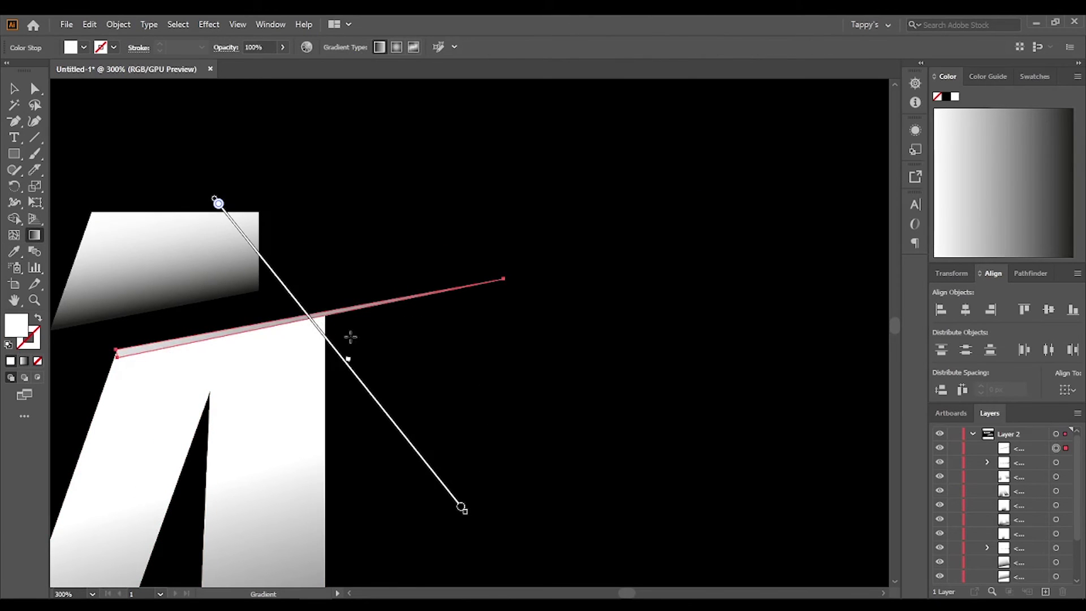
pyautogui.scroll(3, 350, 337)
pyautogui.scroll(3, 420, 276)
# Select the streak together with the M's white piece.
pyautogui.press('v')
pyautogui.scroll(-2, 253, 388)
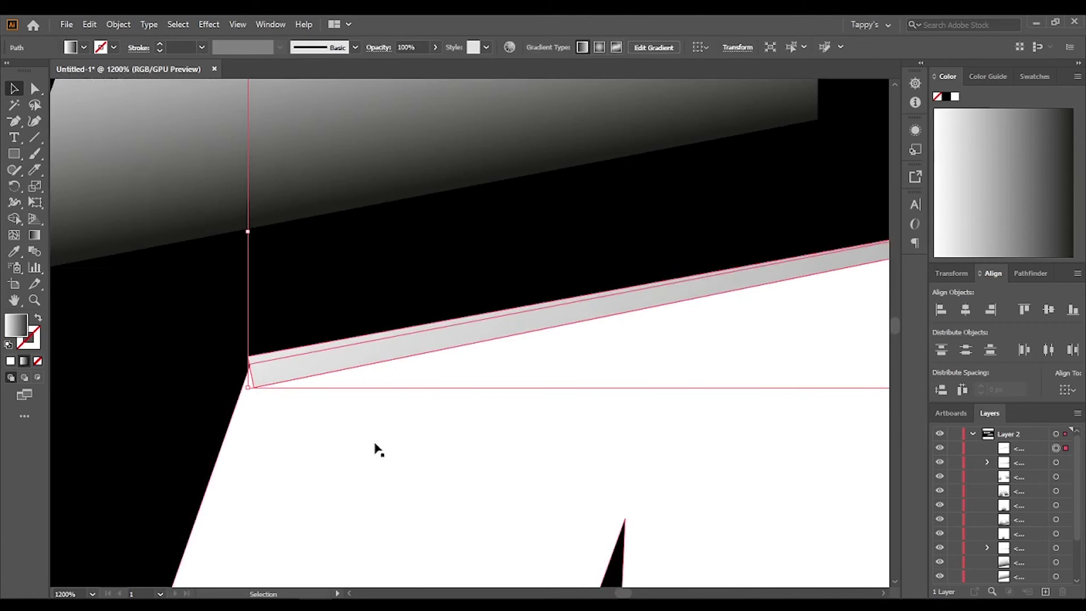
pyautogui.scroll(-2, 480, 347)
pyautogui.scroll(-2, 456, 413)
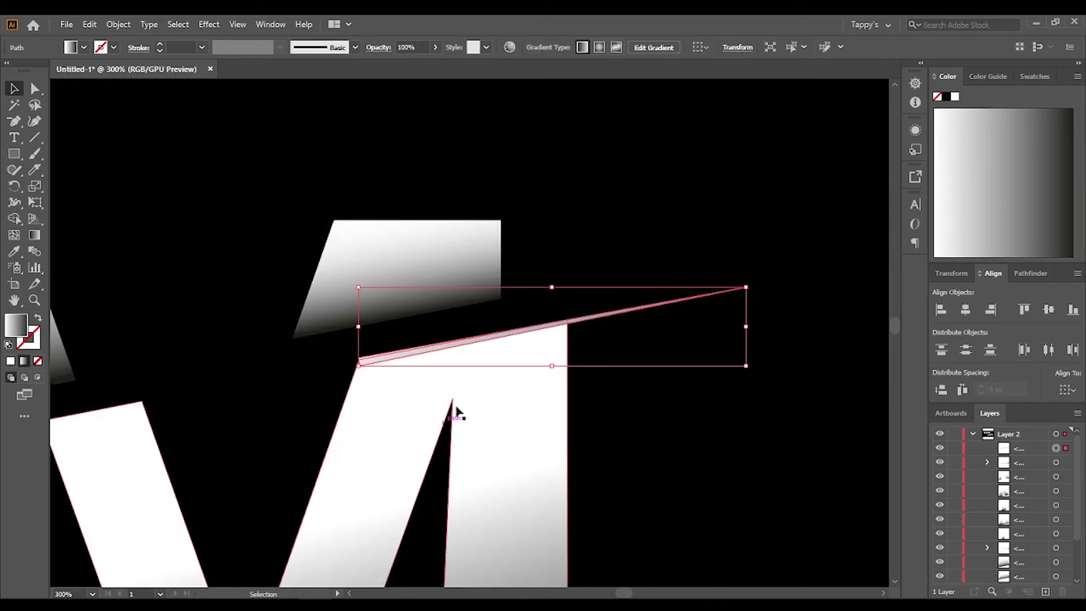
pyautogui.keyDown('shift'); pyautogui.click(370, 456); pyautogui.keyUp('shift')
# Merge the streak band into the M's white piece with Shape Builder.
pyautogui.scroll(2, 430, 405)
pyautogui.hotkey('shift', 'm')
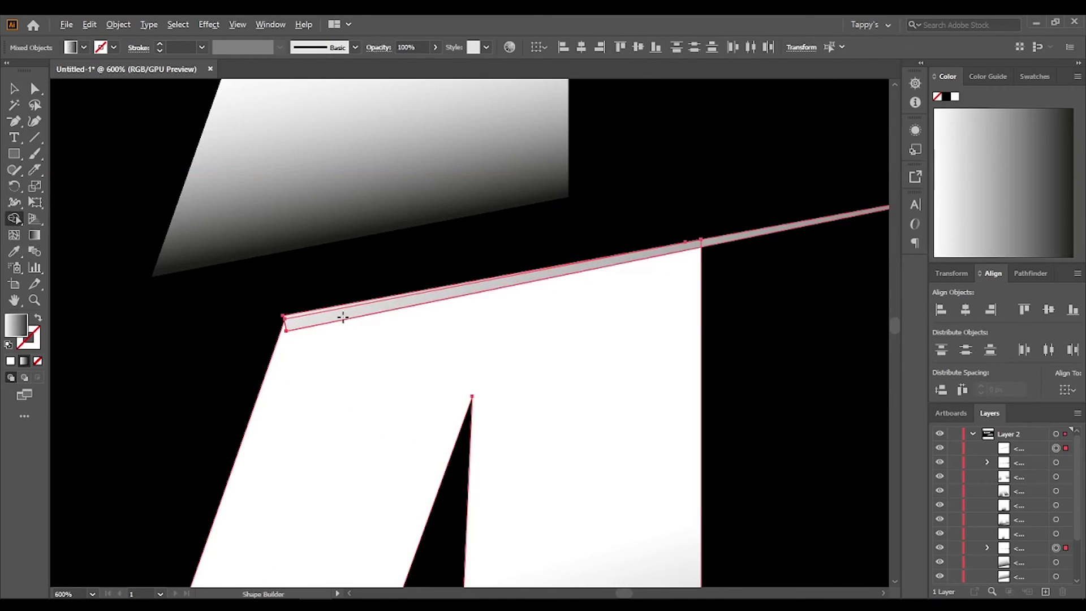
pyautogui.scroll(3, 343, 317)
pyautogui.scroll(1, 277, 343)
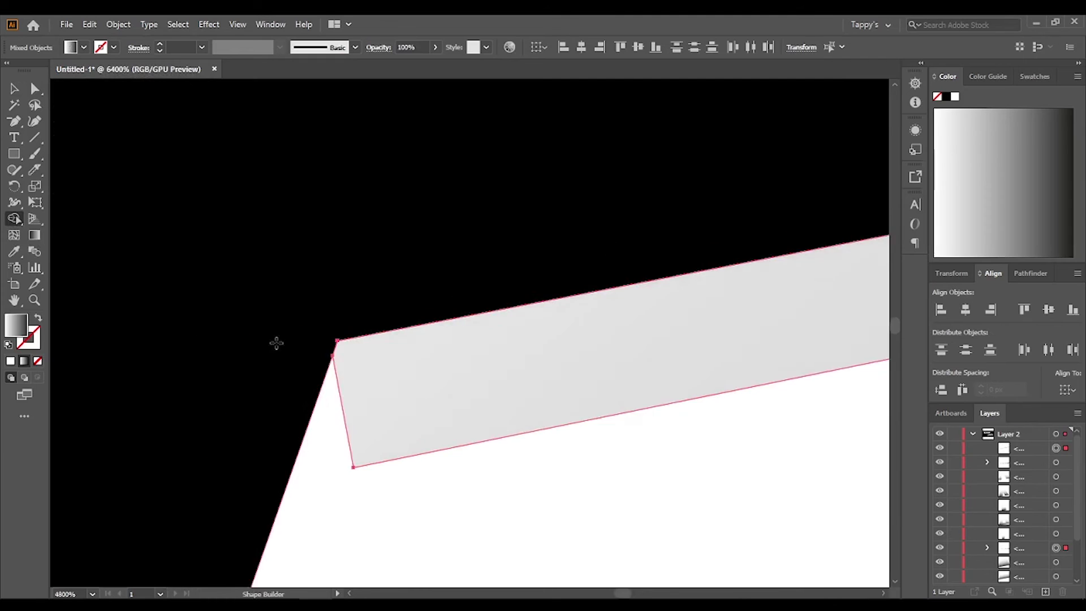
pyautogui.scroll(-2, 277, 343)
pyautogui.scroll(-1, 270, 323)
pyautogui.scroll(-1, 291, 322)
pyautogui.scroll(-1, 376, 349)
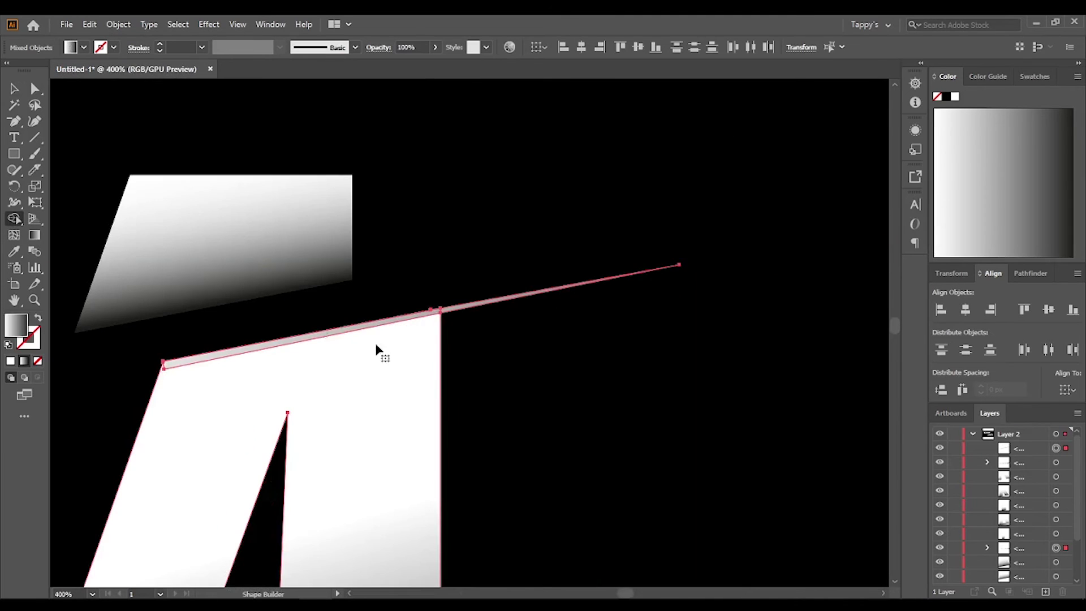
pyautogui.press('v')
# Check the streak band against the white M piece by reselecting each, then deselect.
pyautogui.click(521, 248)
pyautogui.click(456, 310)
pyautogui.scroll(1, 456, 310)
pyautogui.scroll(1, 453, 323)
pyautogui.scroll(2, 350, 293)
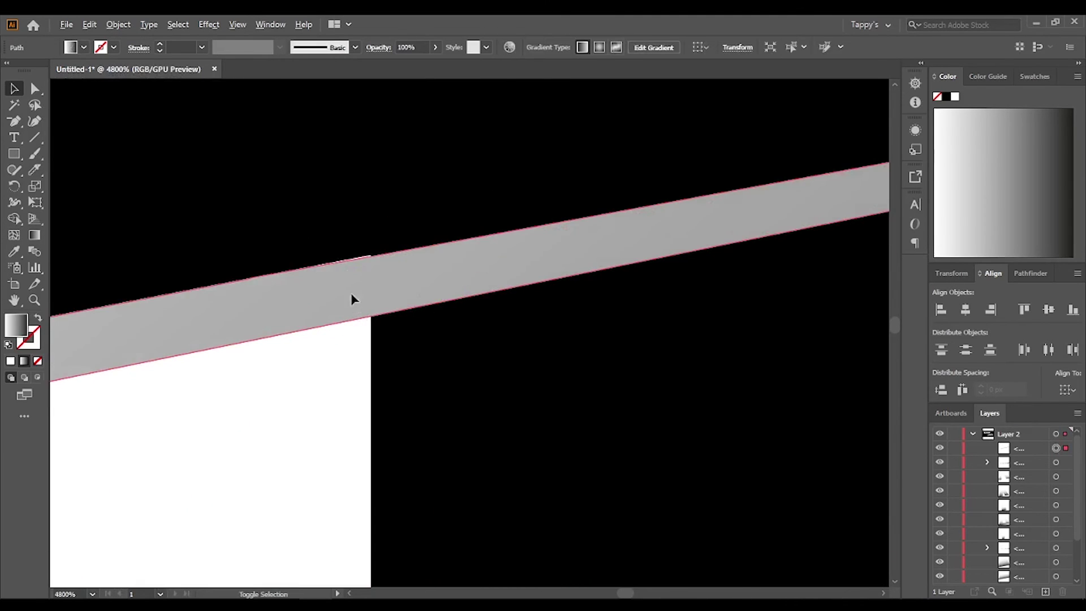
pyautogui.scroll(-5, 403, 300)
pyautogui.click(342, 391)
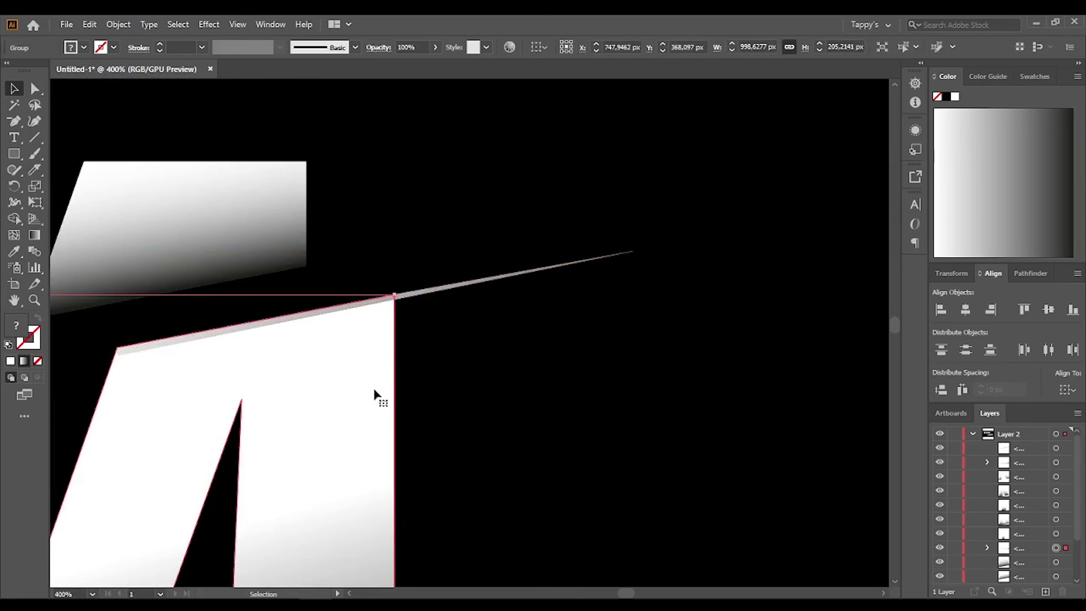
pyautogui.click(447, 287)
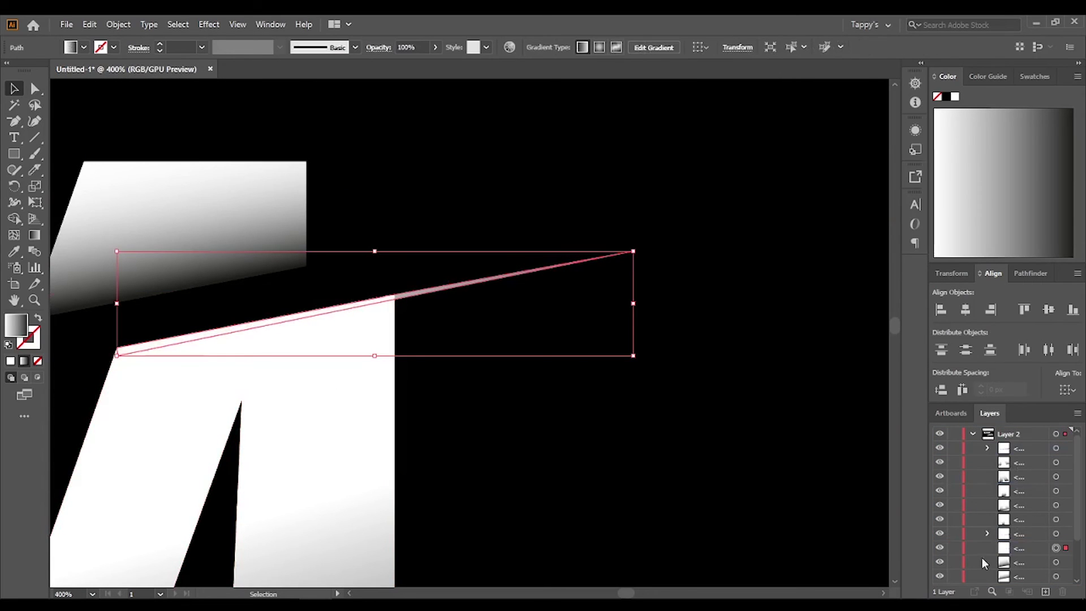
pyautogui.scroll(2, 310, 371)
pyautogui.scroll(-3, 359, 306)
pyautogui.scroll(-3, 358, 305)
pyautogui.click(383, 334)
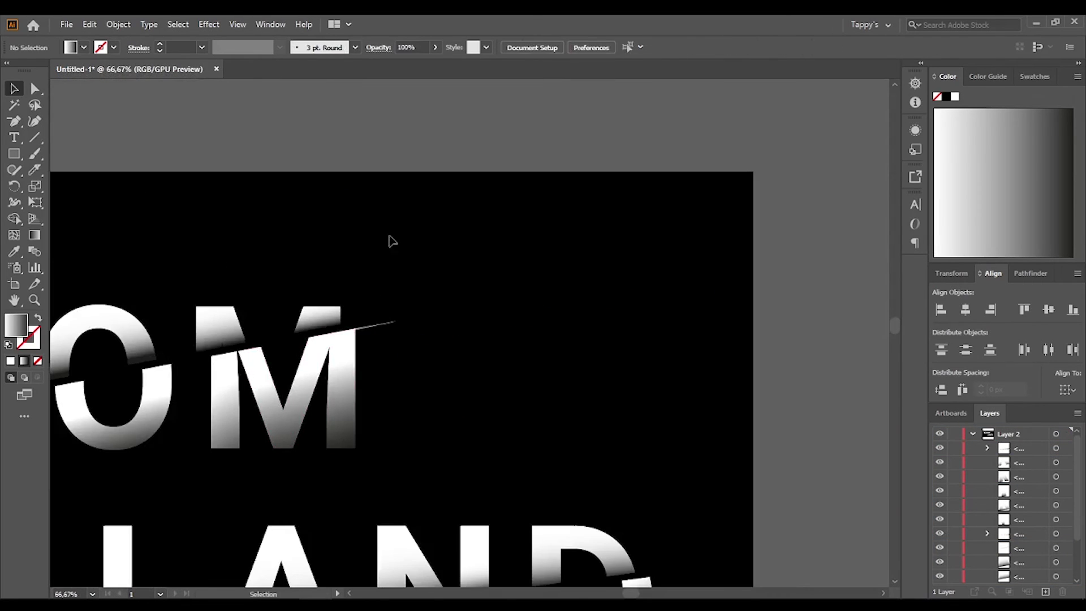
# Alt-drag copies of the gradient streak onto the LAND line and the R of ROOM.
pyautogui.scroll(-2, 393, 242)
pyautogui.hscroll(-5, 699, 340)
pyautogui.hscroll(2, 620, 318)
pyautogui.moveTo(542, 236)
pyautogui.mouseDown()
pyautogui.moveTo(805, 459)
pyautogui.moveTo(880, 492)
pyautogui.mouseUp()
pyautogui.scroll(10, 821, 475)
pyautogui.moveTo(681, 437)
pyautogui.mouseDown()
pyautogui.moveTo(739, 421)
pyautogui.moveTo(411, 333)
pyautogui.mouseUp()
# Deselect, then select a streak with Direct Selection to inspect its corner anchors.
pyautogui.scroll(-8, 259, 538)
pyautogui.scroll(6, 358, 436)
pyautogui.scroll(-8, 411, 332)
pyautogui.scroll(10, 411, 332)
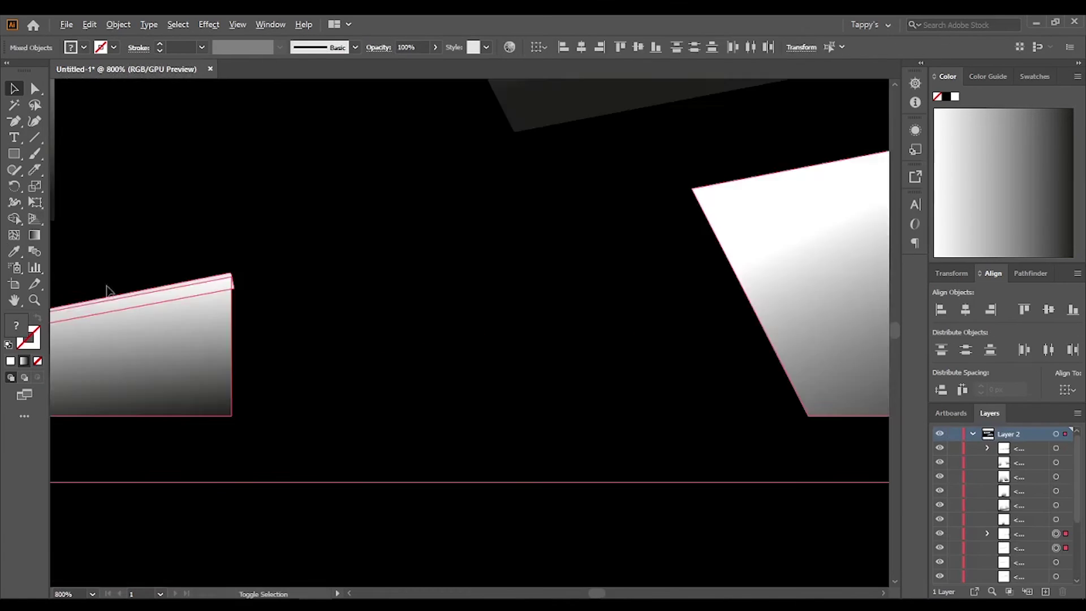
pyautogui.scroll(-3, 108, 290)
pyautogui.scroll(-3, 500, 322)
pyautogui.scroll(4, 400, 371)
pyautogui.scroll(-10, 389, 473)
pyautogui.click(389, 473)
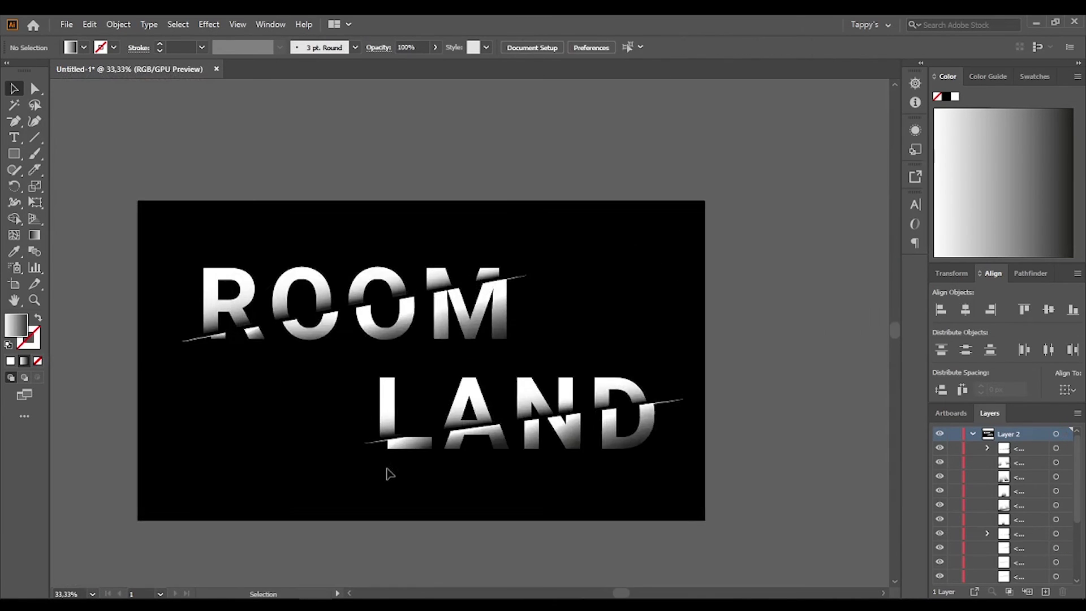
pyautogui.scroll(10, 390, 473)
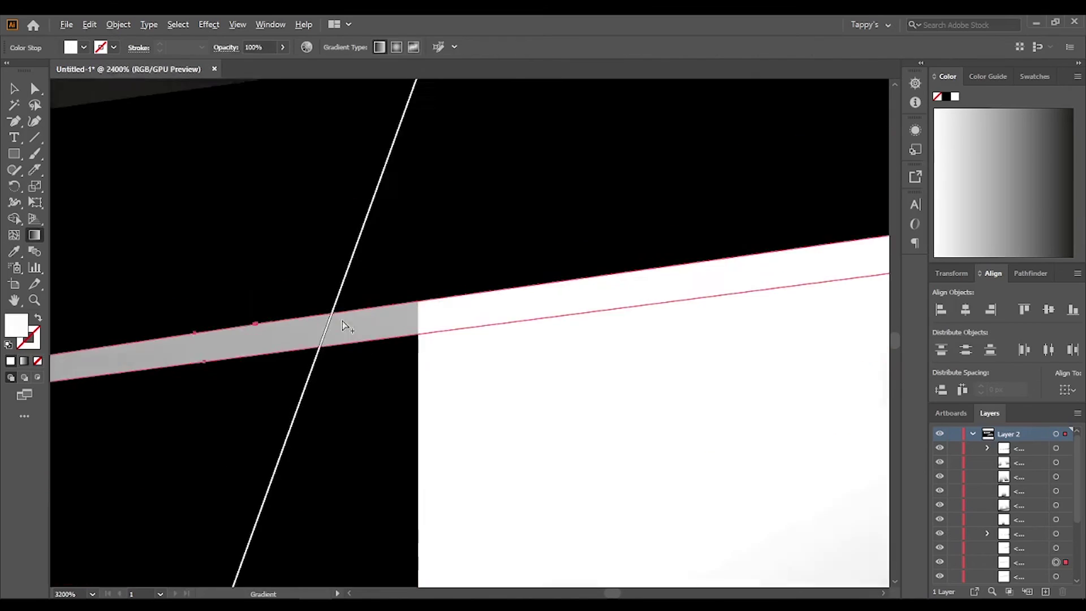
pyautogui.click(622, 325)
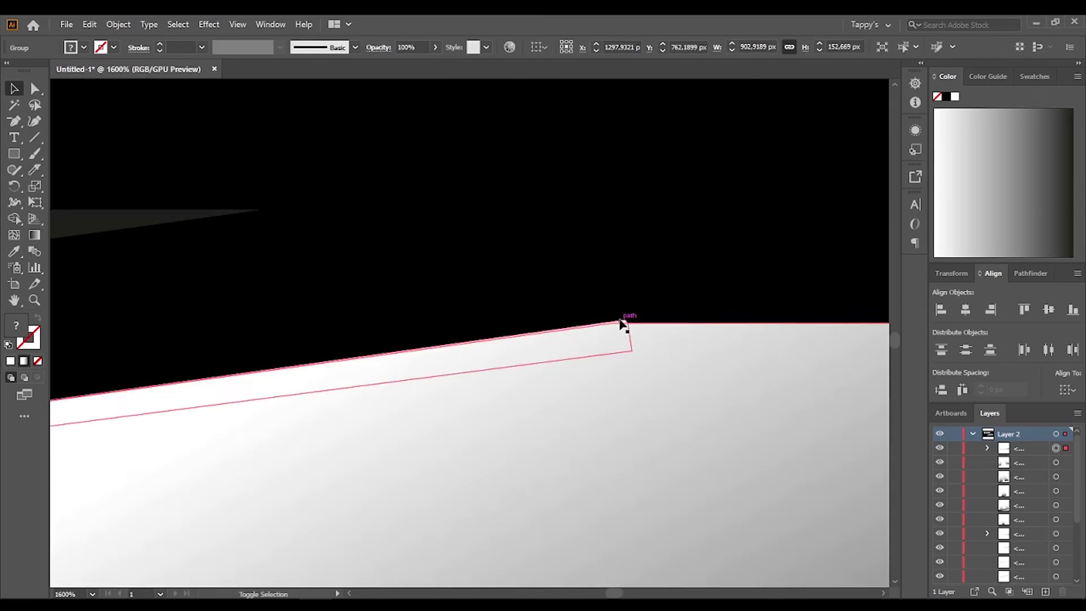
pyautogui.press('a')
pyautogui.scroll(-10, 623, 326)
# Deselect everything to view the finished ROOM LAND artwork with its four streaks.
pyautogui.click(720, 244)
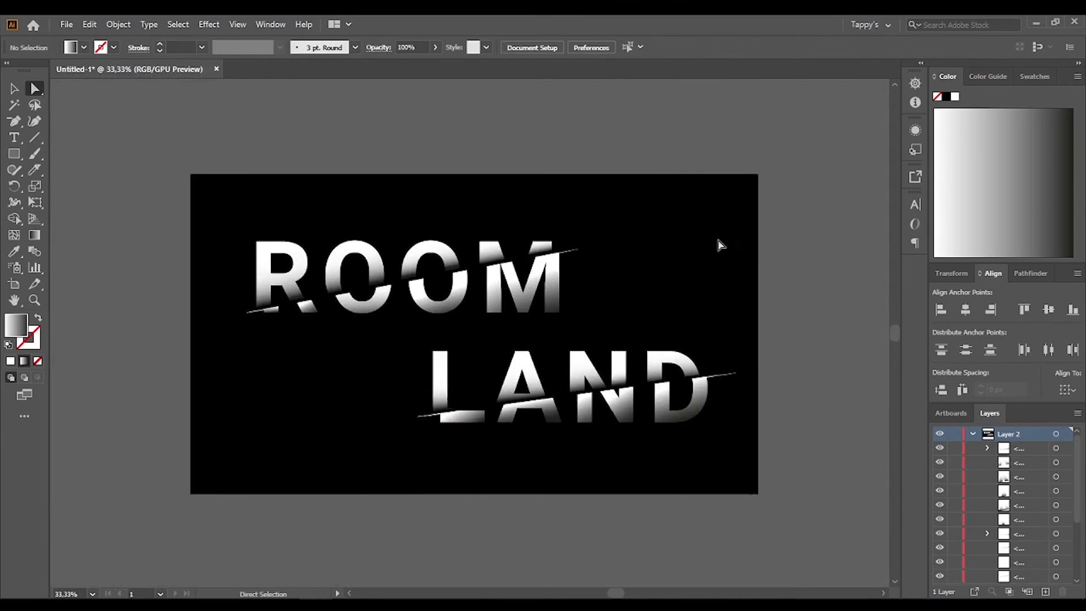